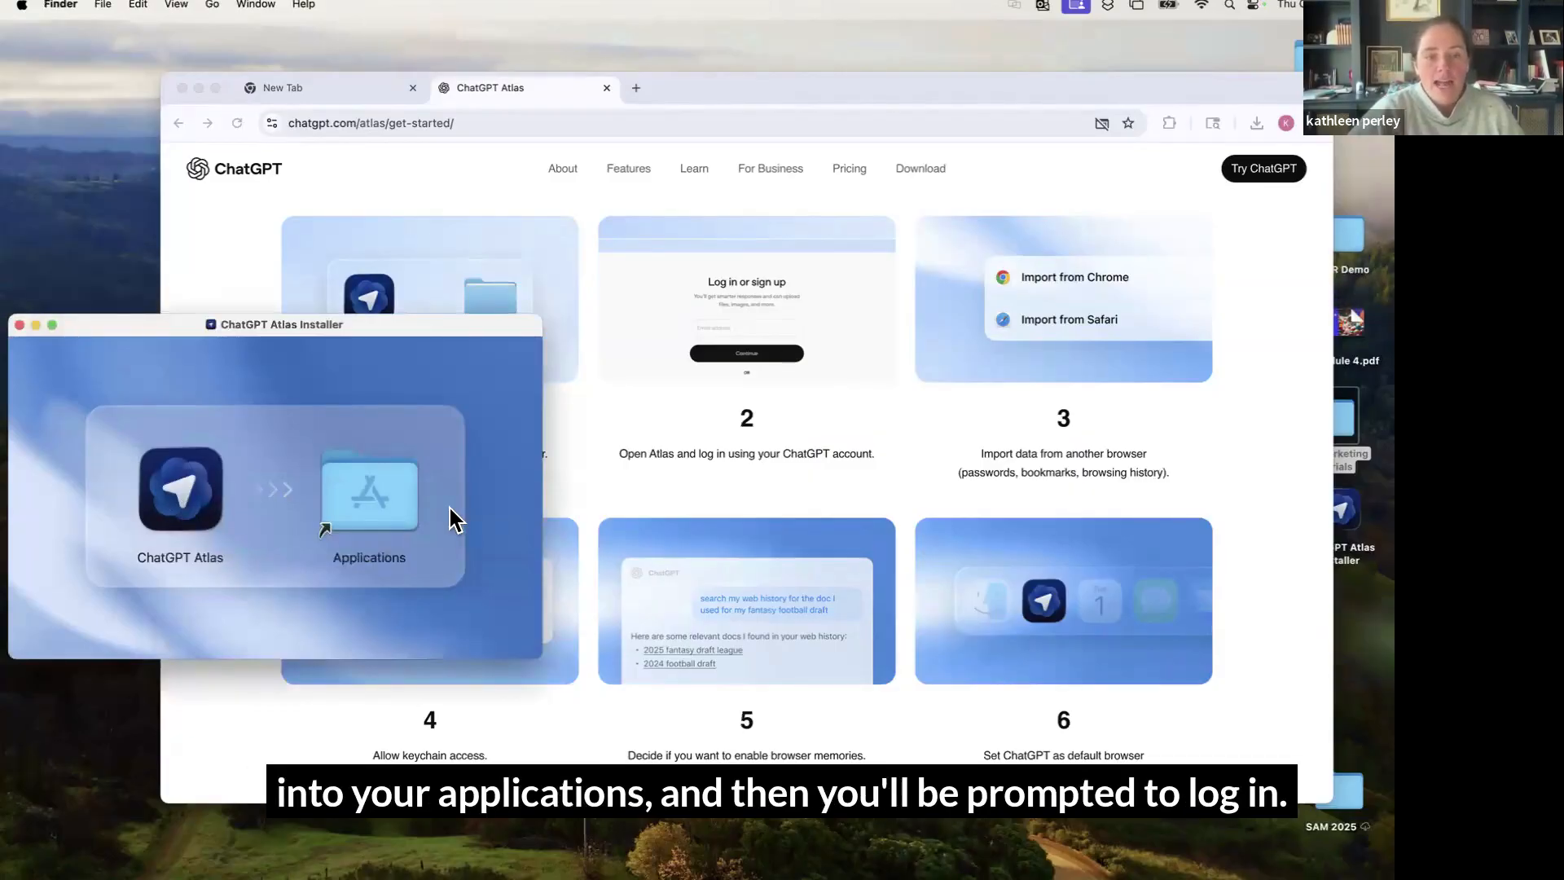
Bring the Chrome window with the Atlas get-started guide in front of the installer
click(499, 177)
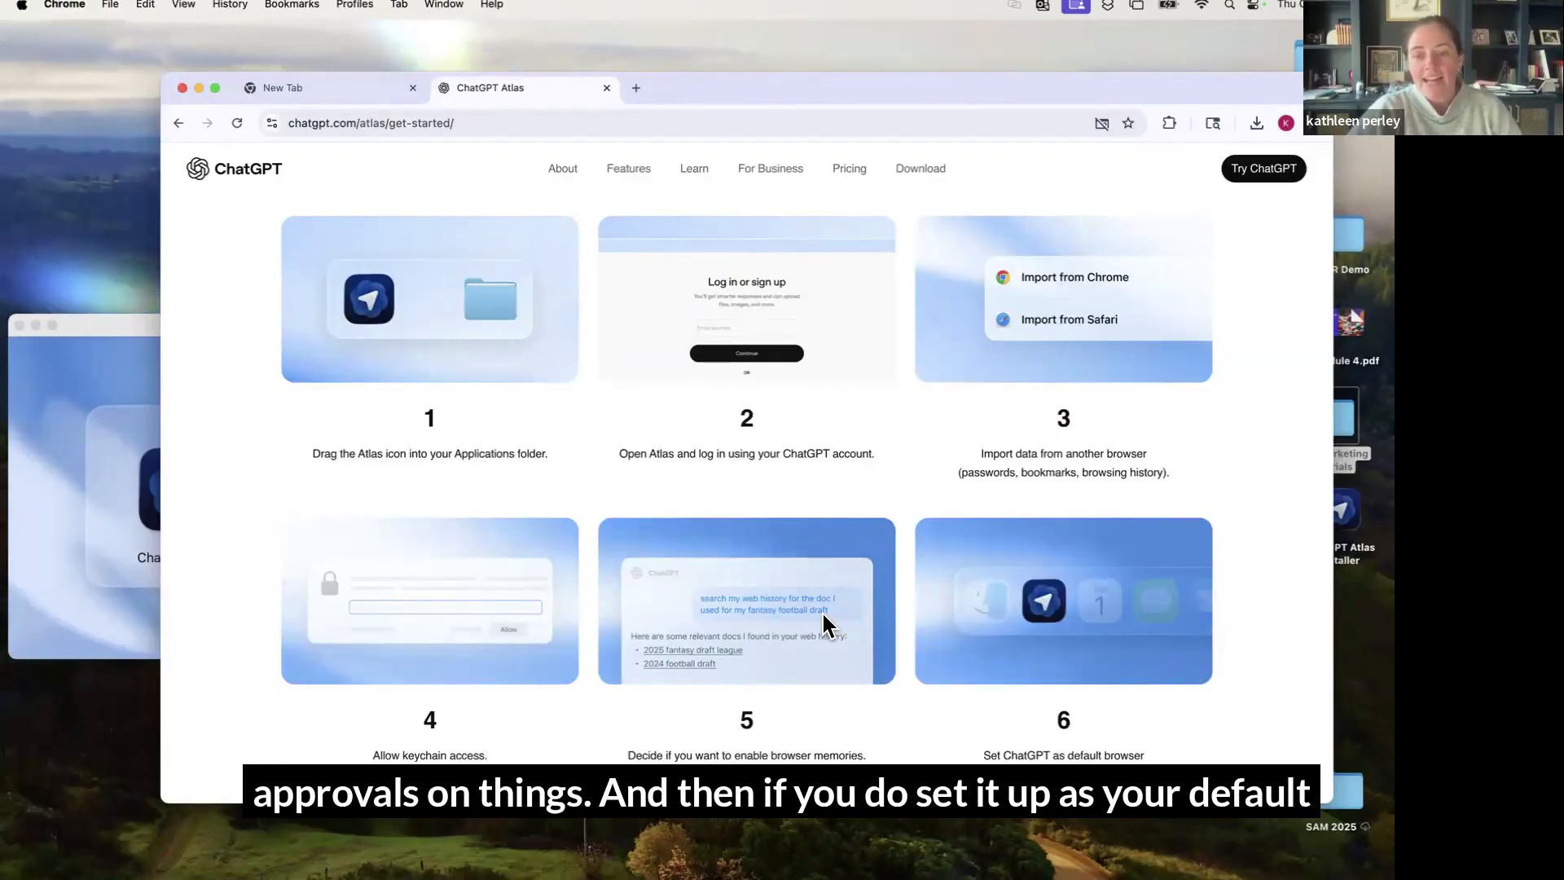
Look through the six Atlas setup steps, then minimize the Chrome window
scroll(1023, 668, down, 3)
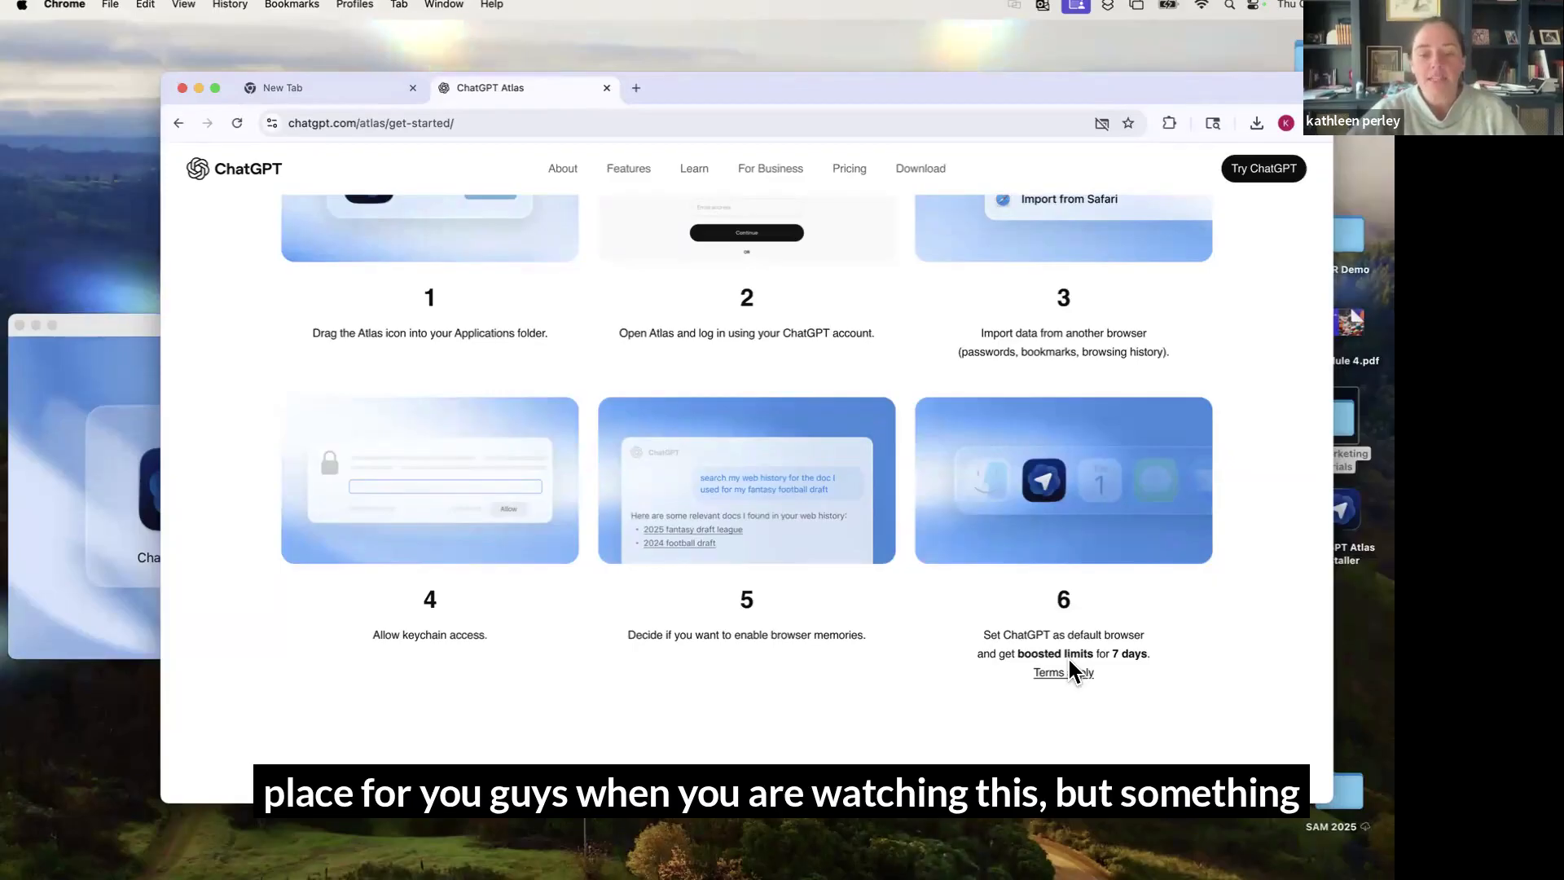
scroll(1067, 656, down, 2)
scroll(1067, 656, up, 10)
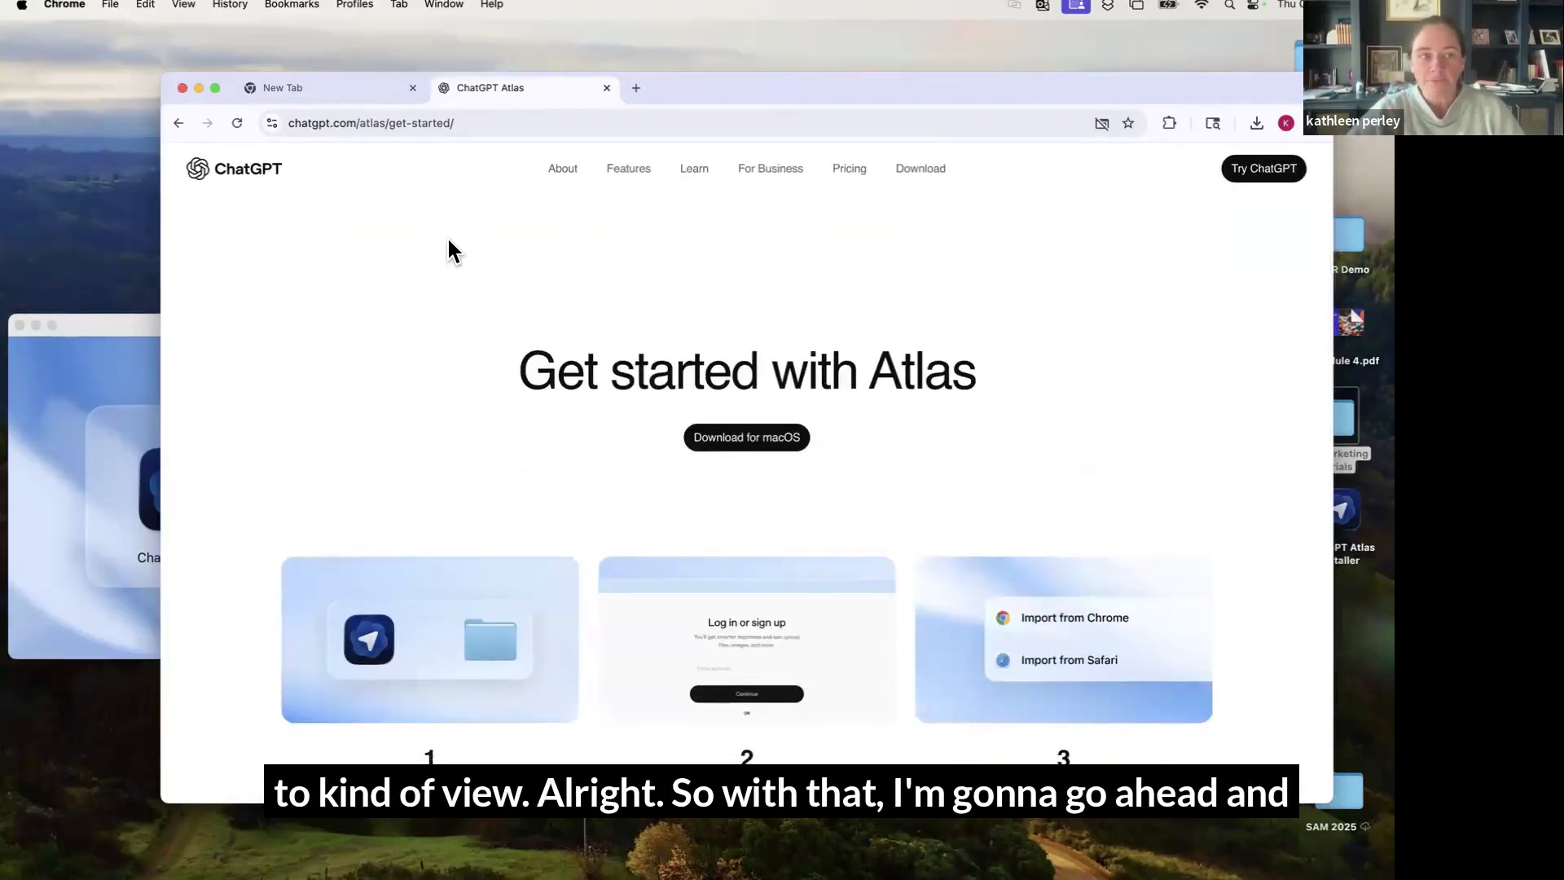
click(199, 88)
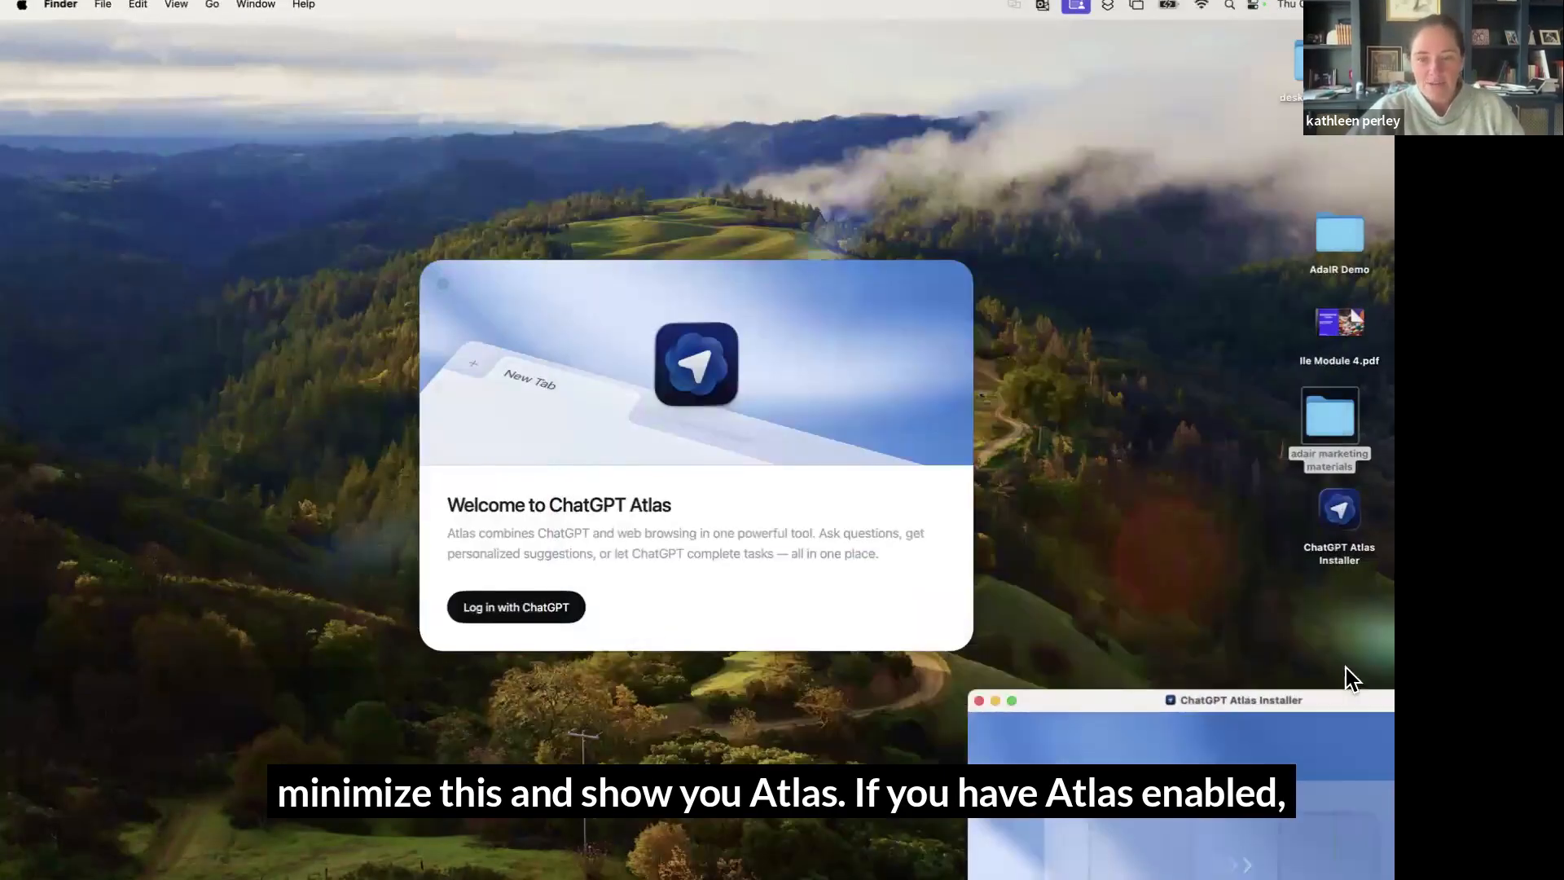
Close the Atlas installer and start the ChatGPT login using Continue with Google
drag(1344, 674, 1318, 535)
click(898, 538)
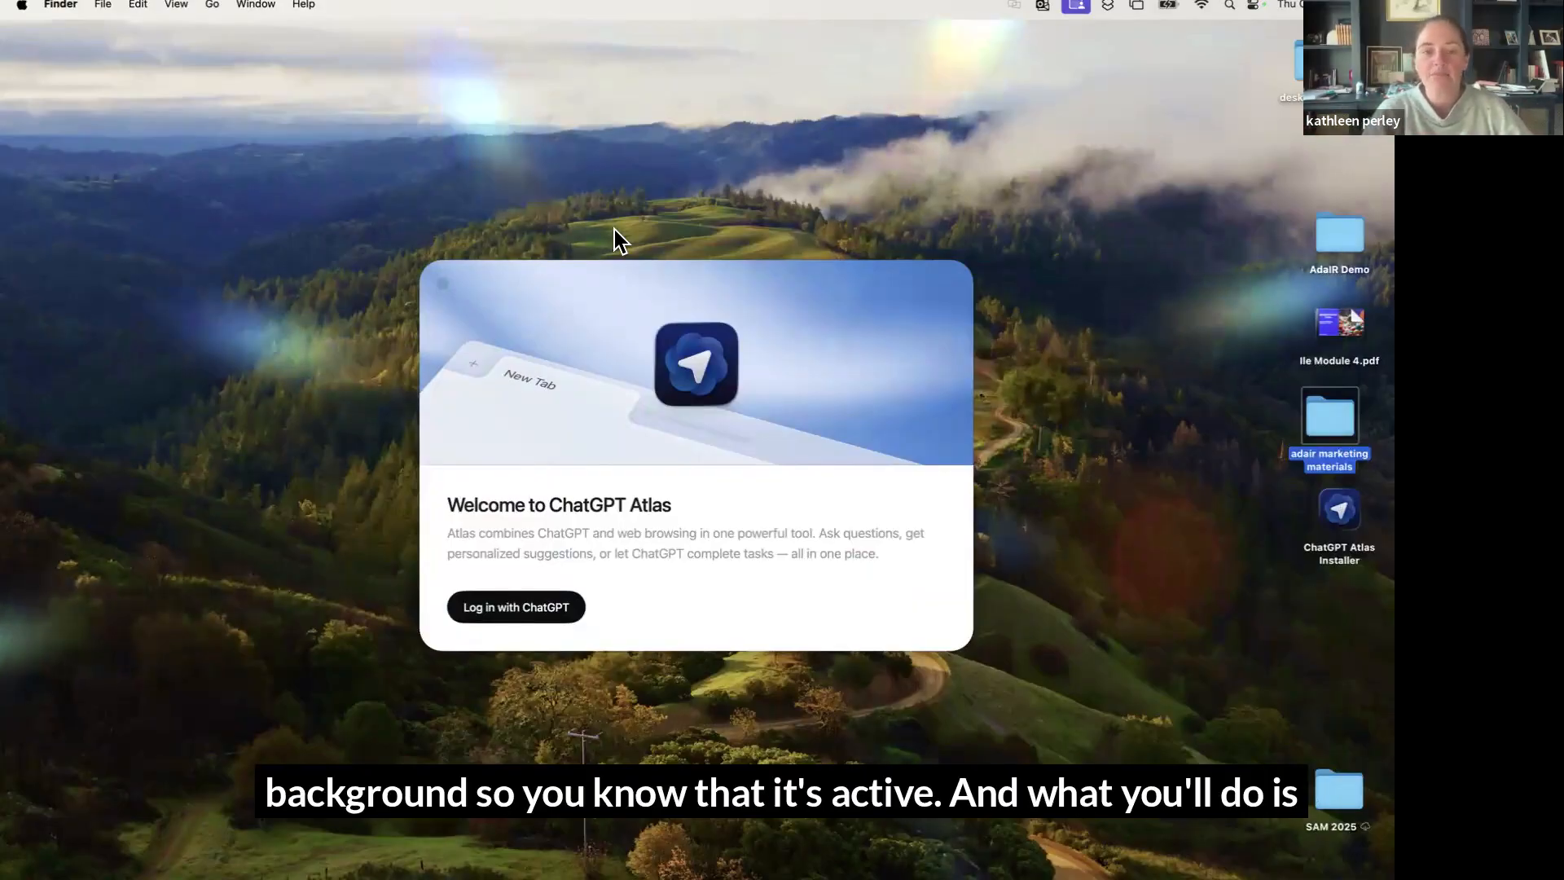
click(537, 614)
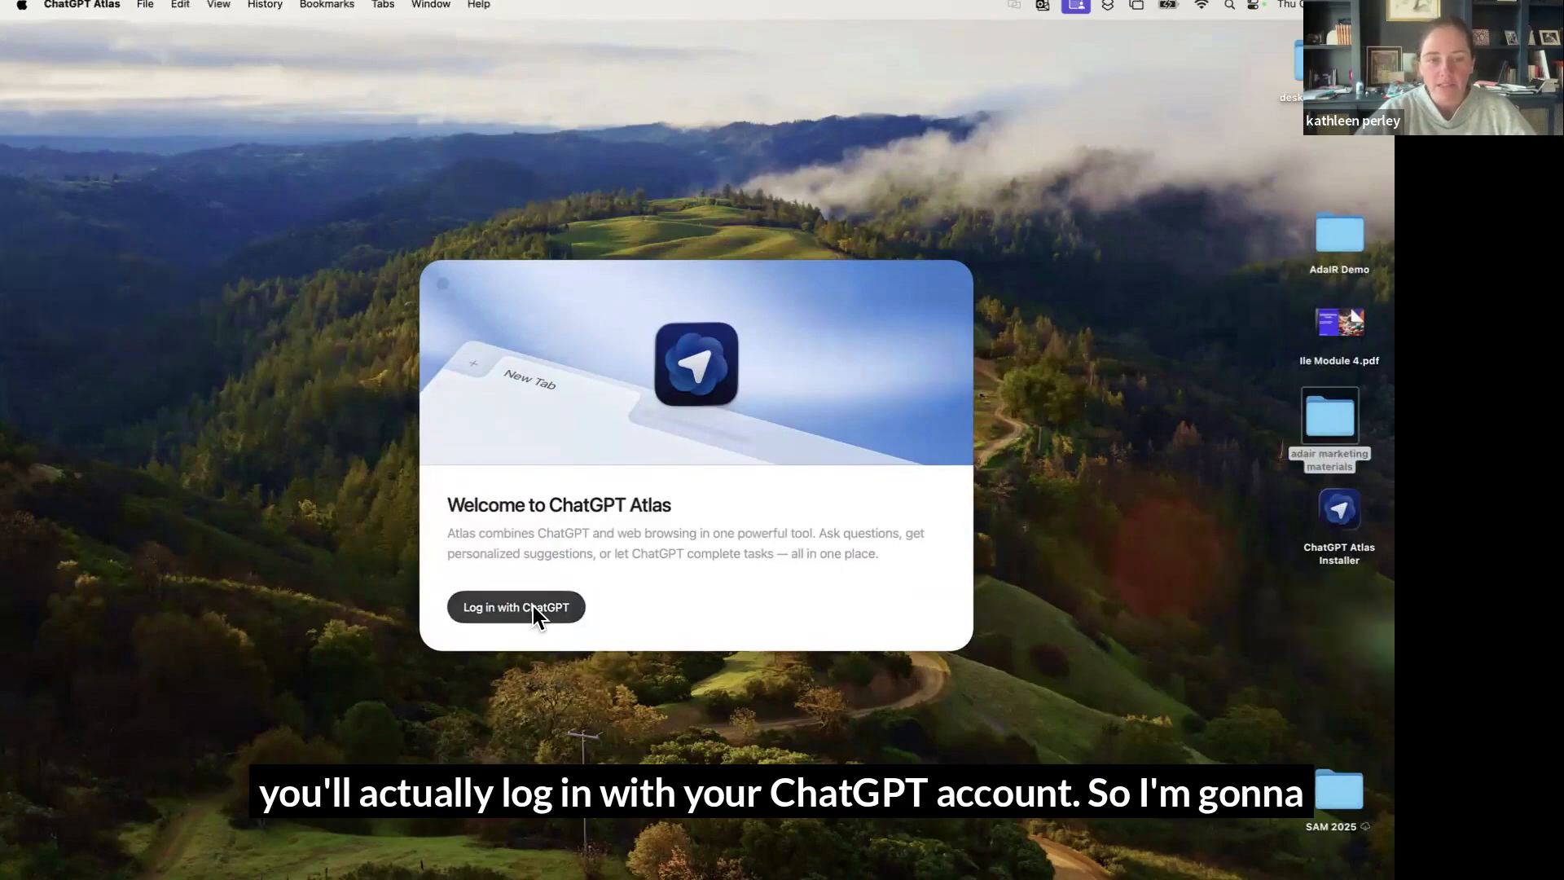
click(532, 606)
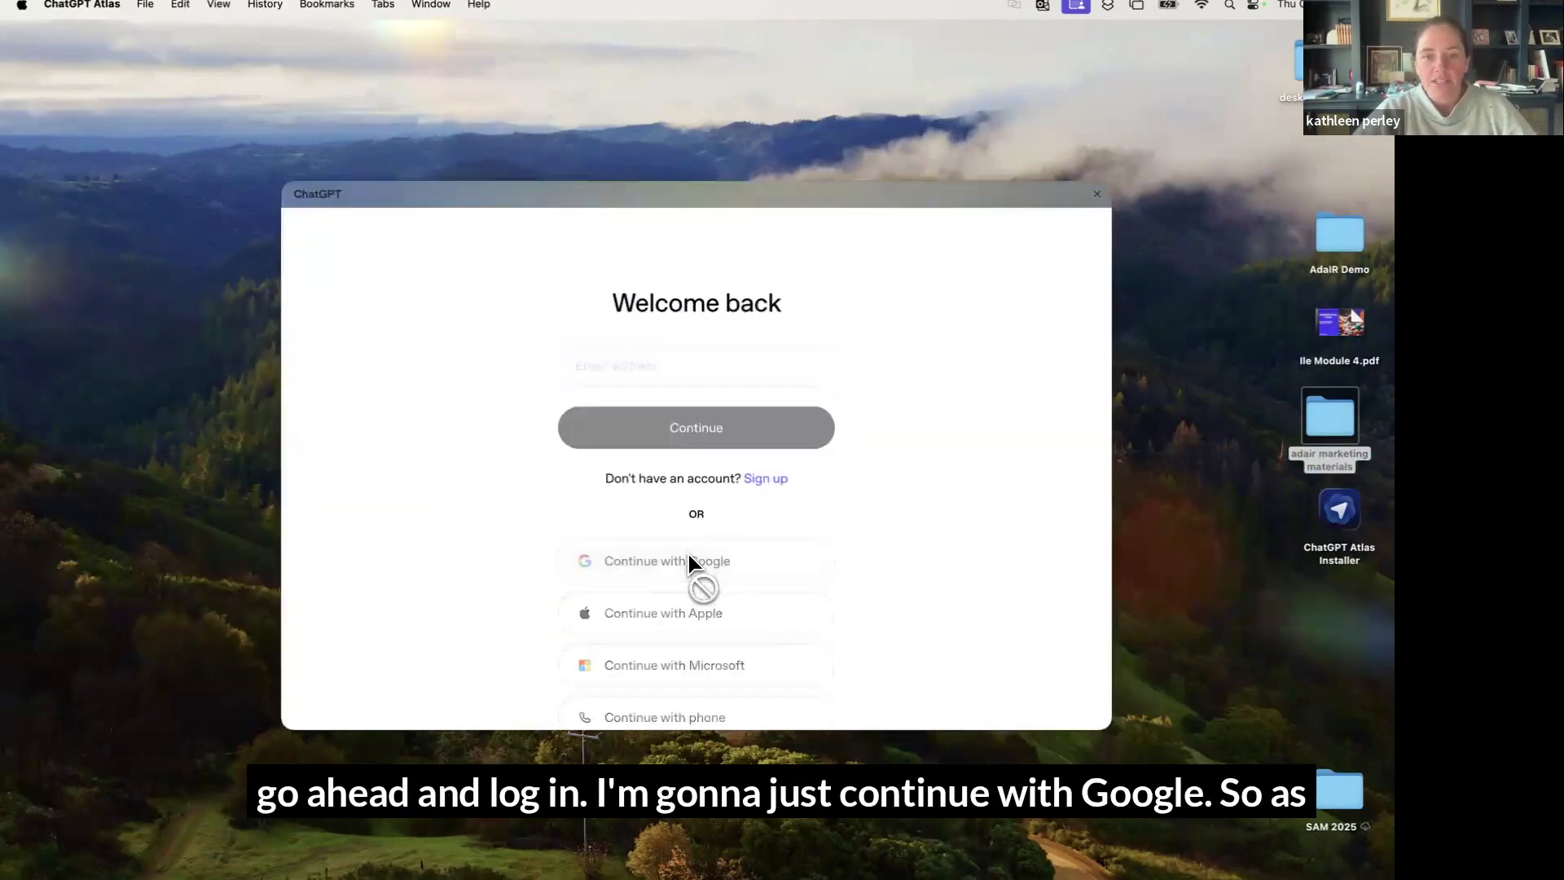
click(687, 554)
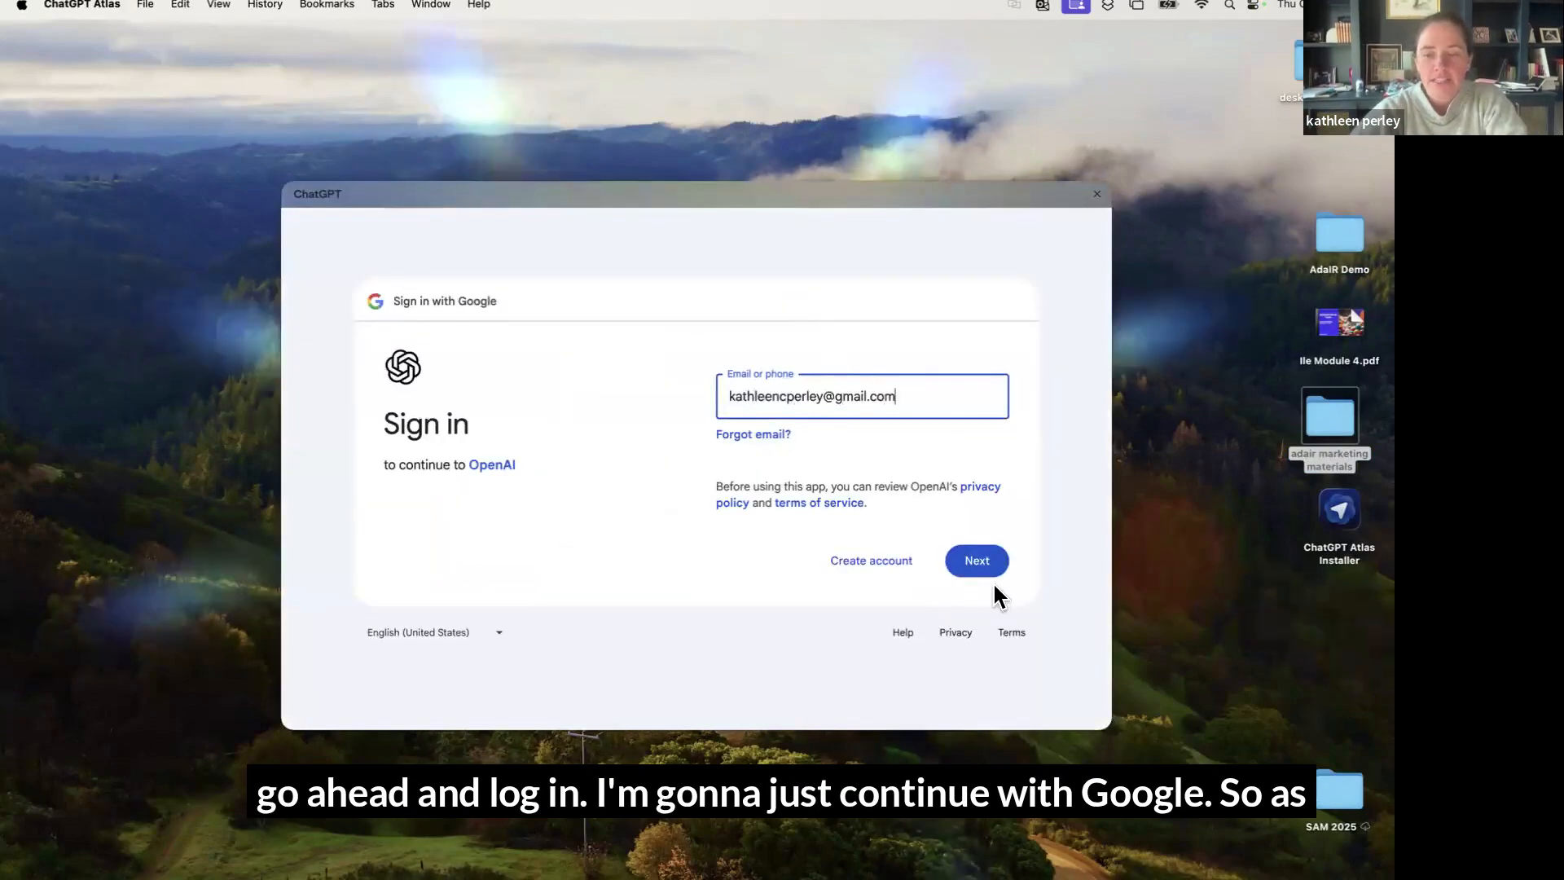
Submit the Google e-mail and verify with a phone passkey, allowing Bluetooth access
click(987, 565)
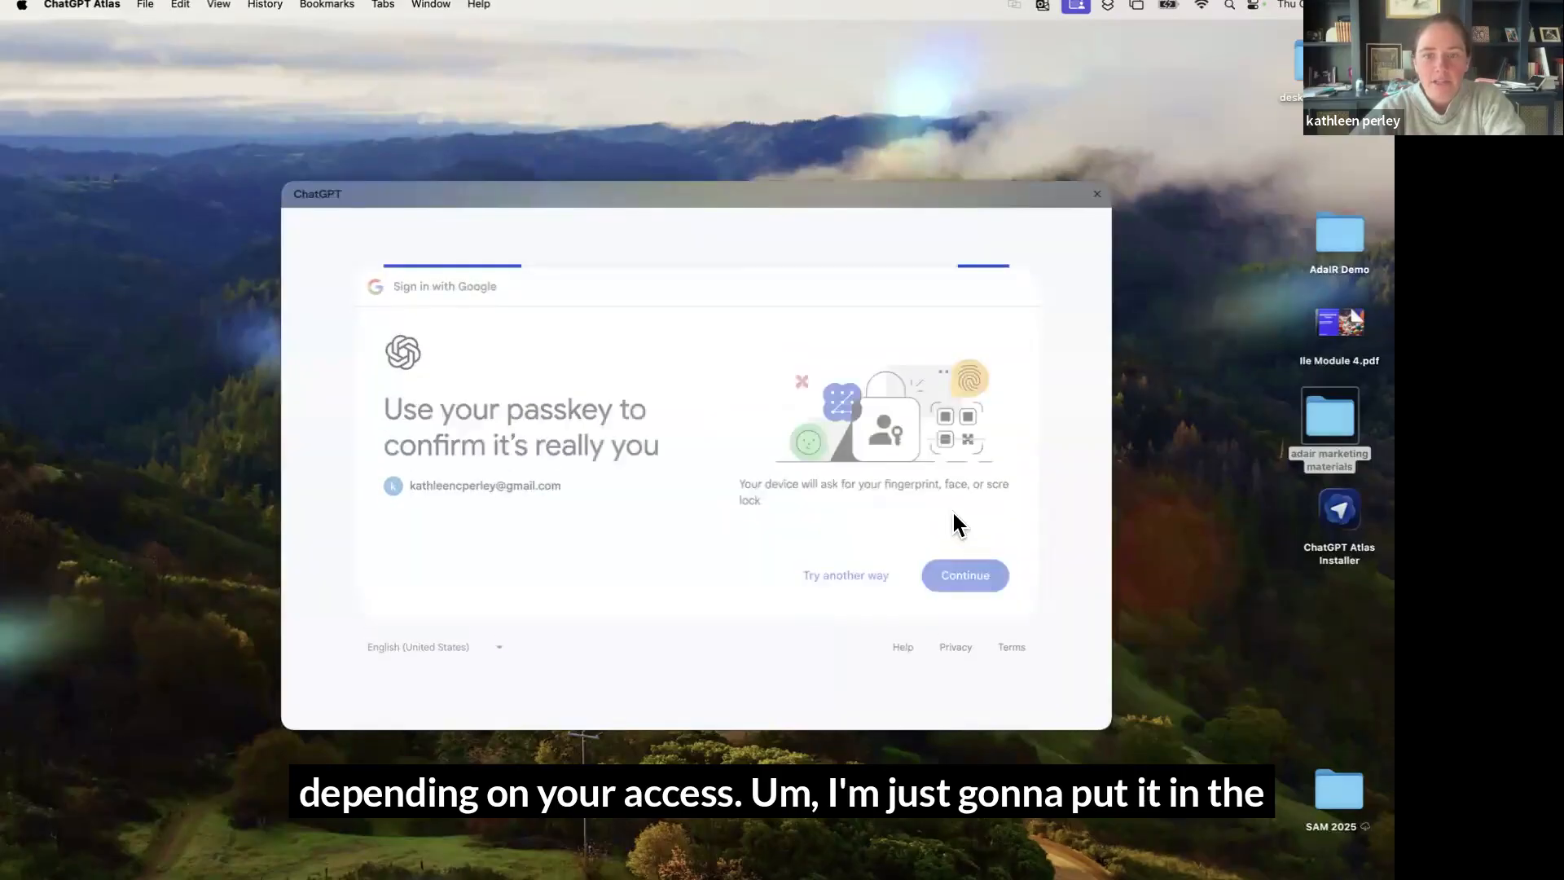
click(967, 574)
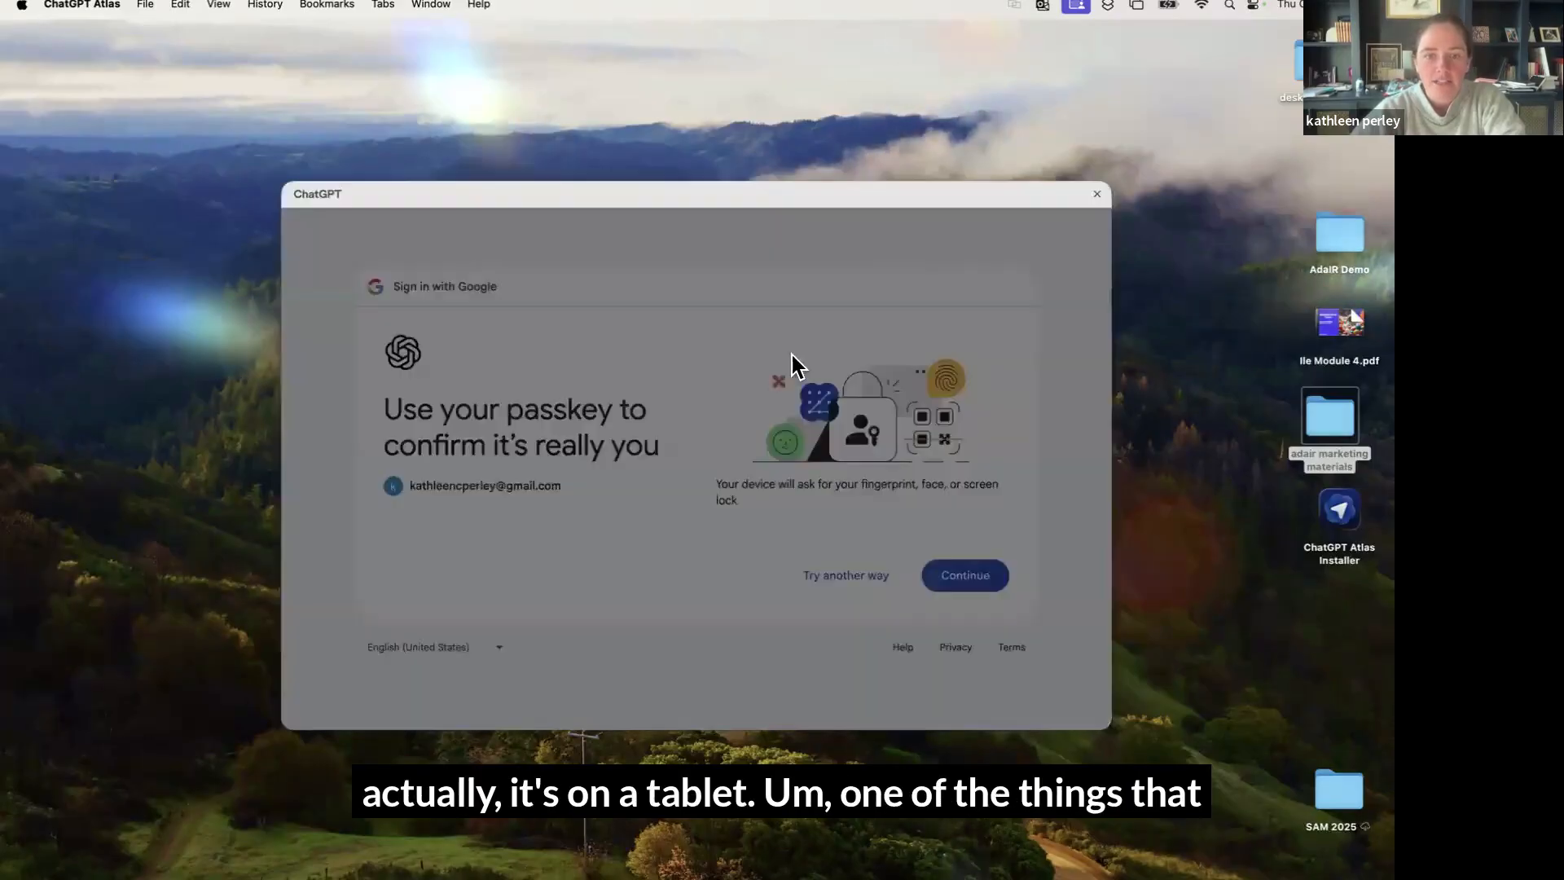
click(779, 289)
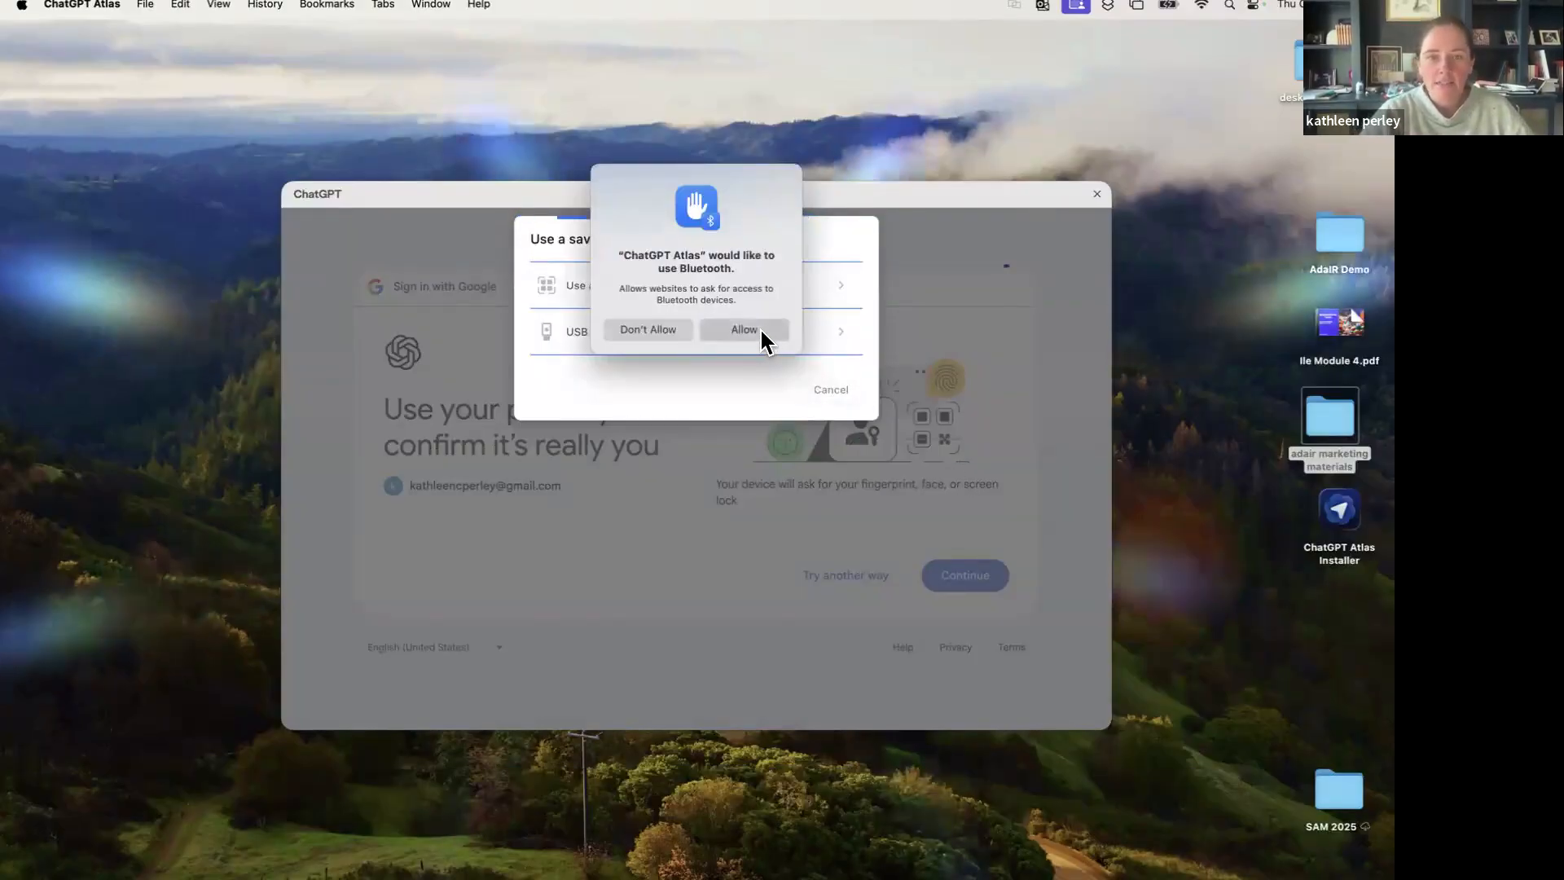
click(742, 329)
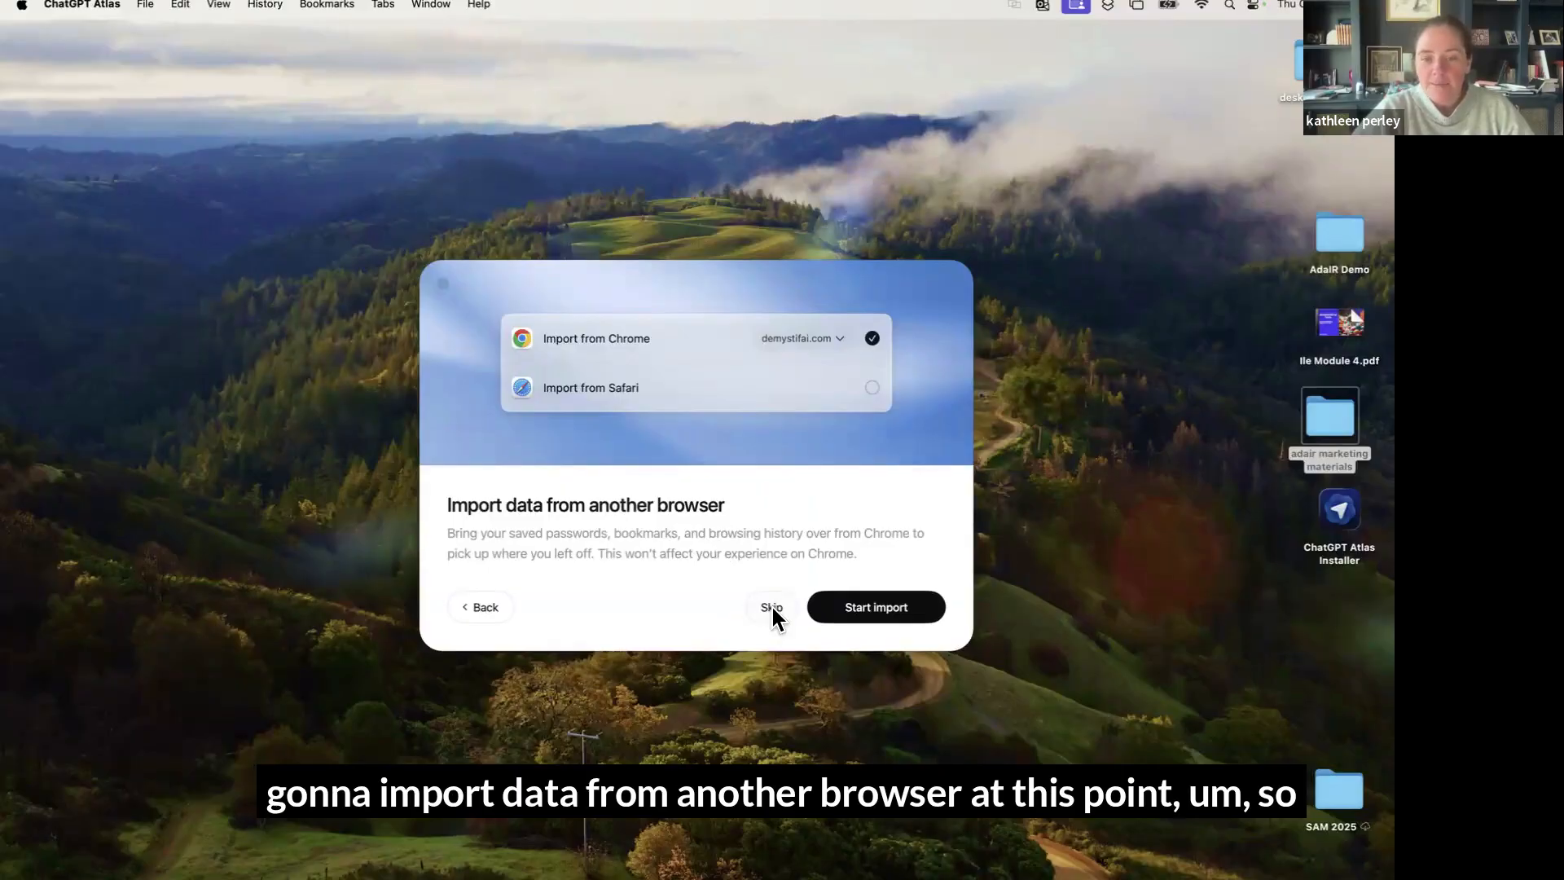
Skip data import and browser memories, pass both intros, and set Atlas as default browser
click(770, 607)
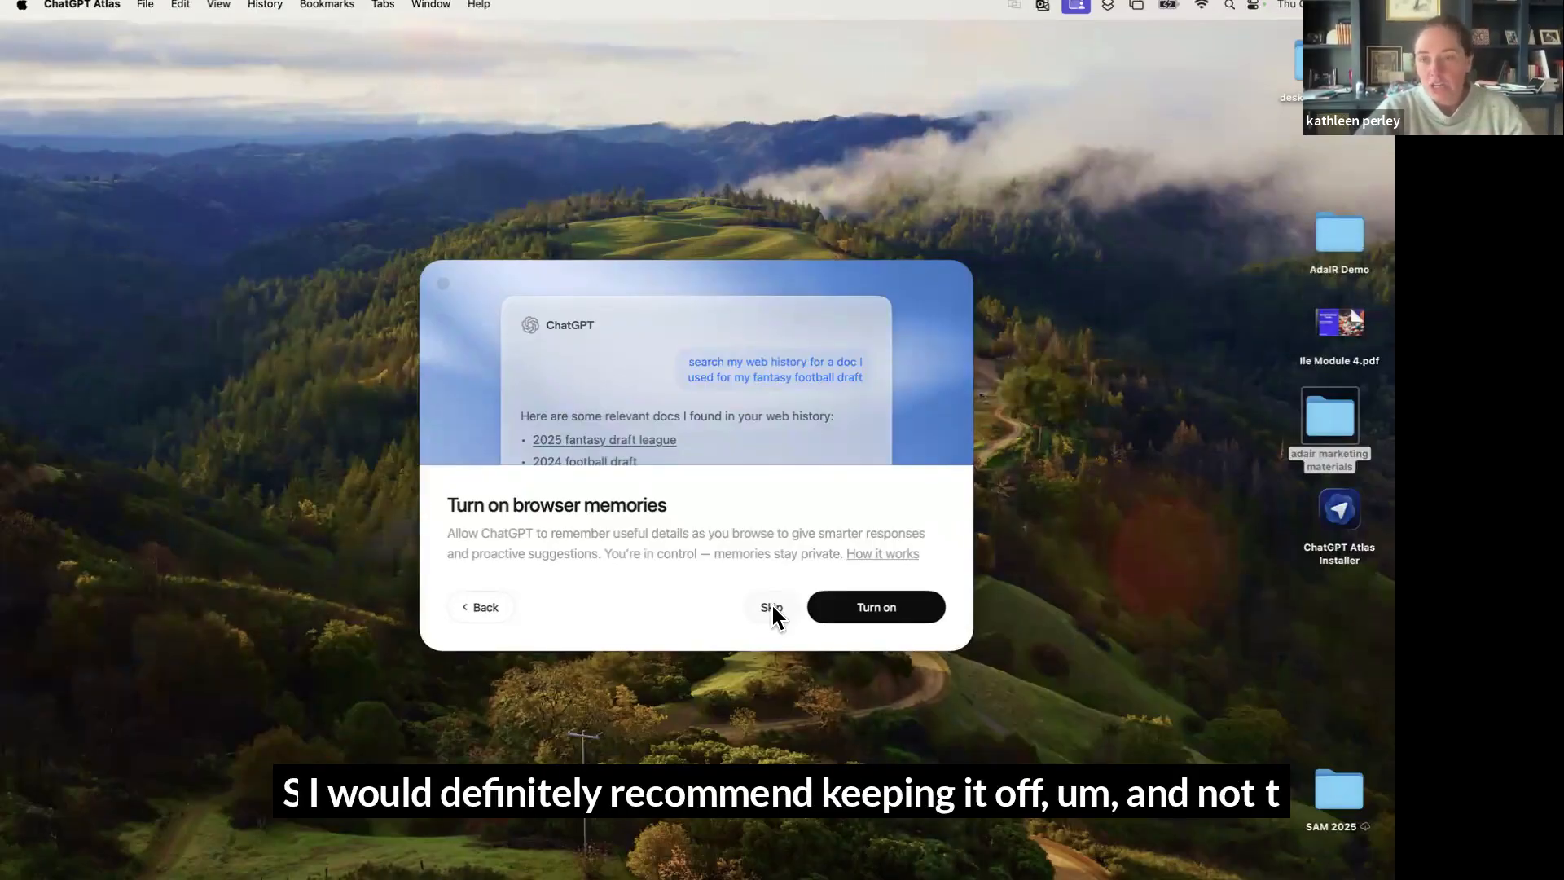
click(771, 603)
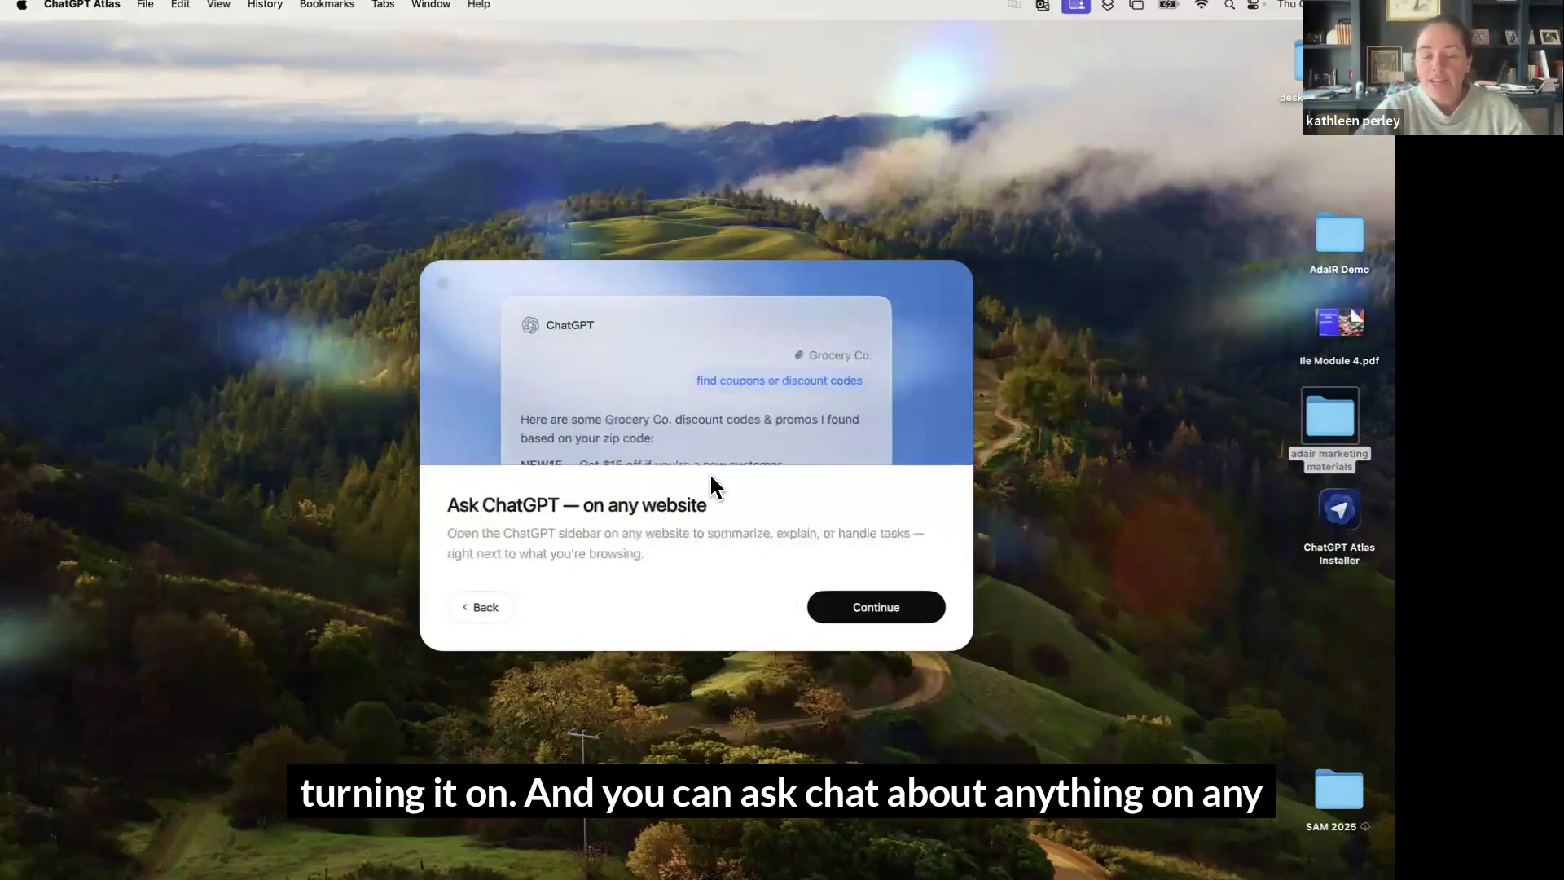
click(886, 605)
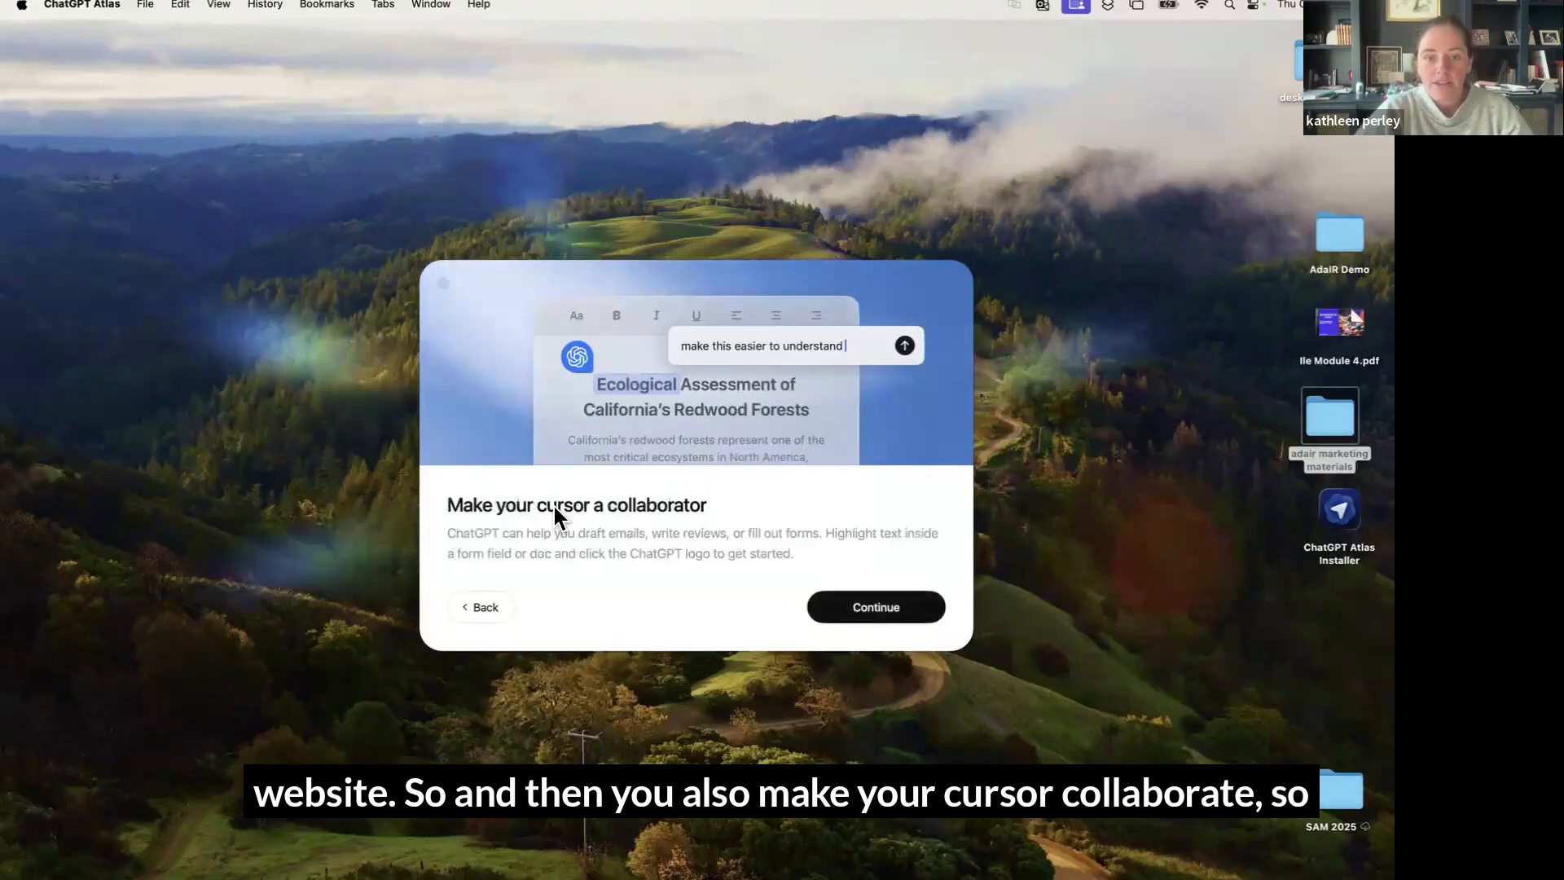
click(895, 608)
click(897, 617)
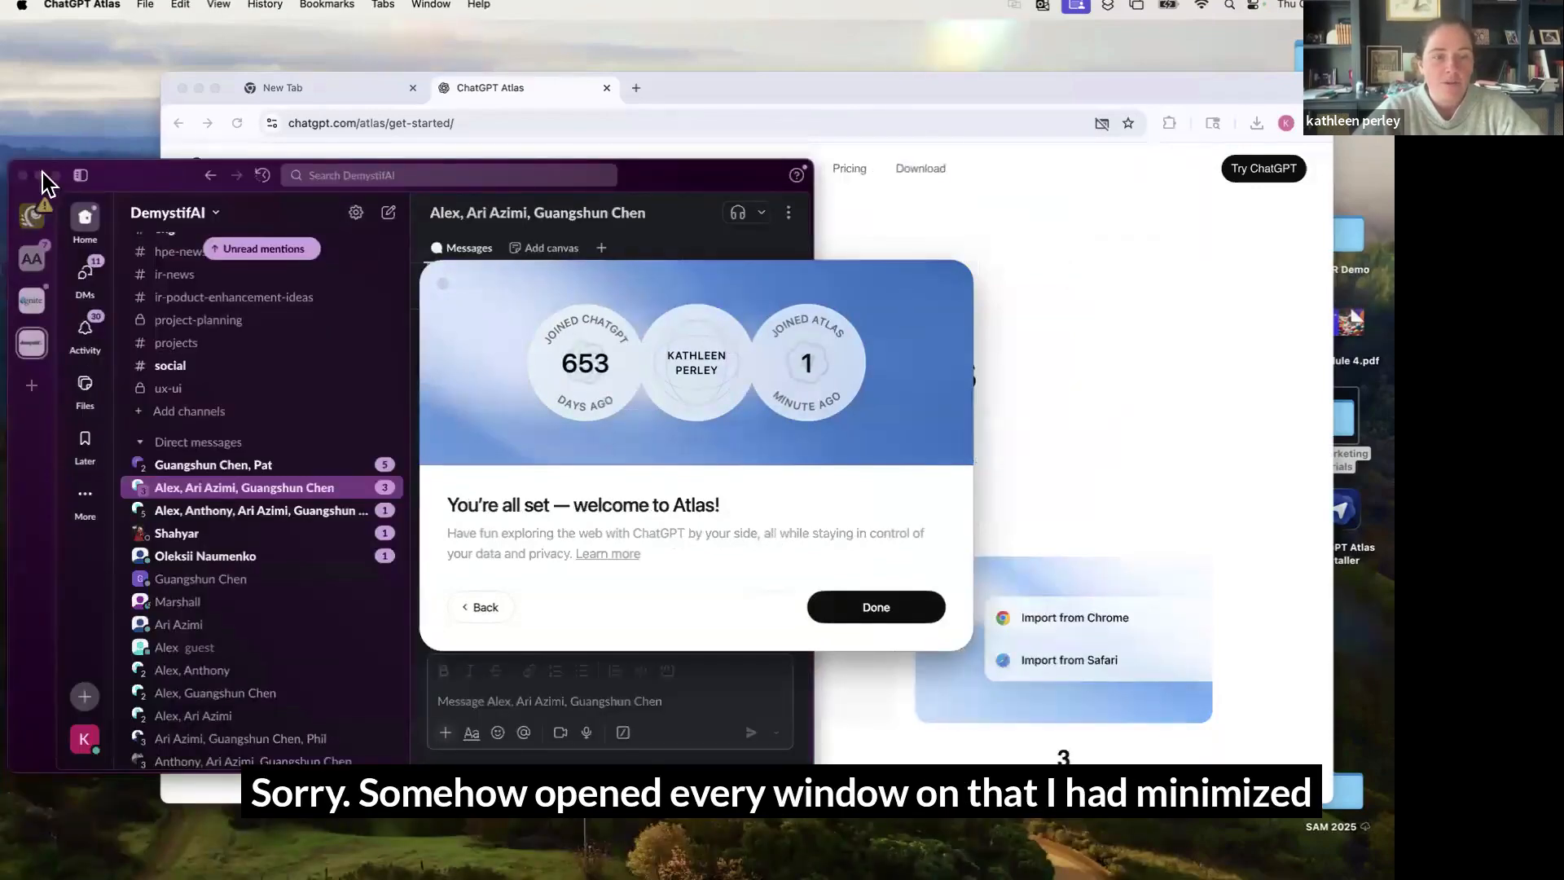
click(39, 177)
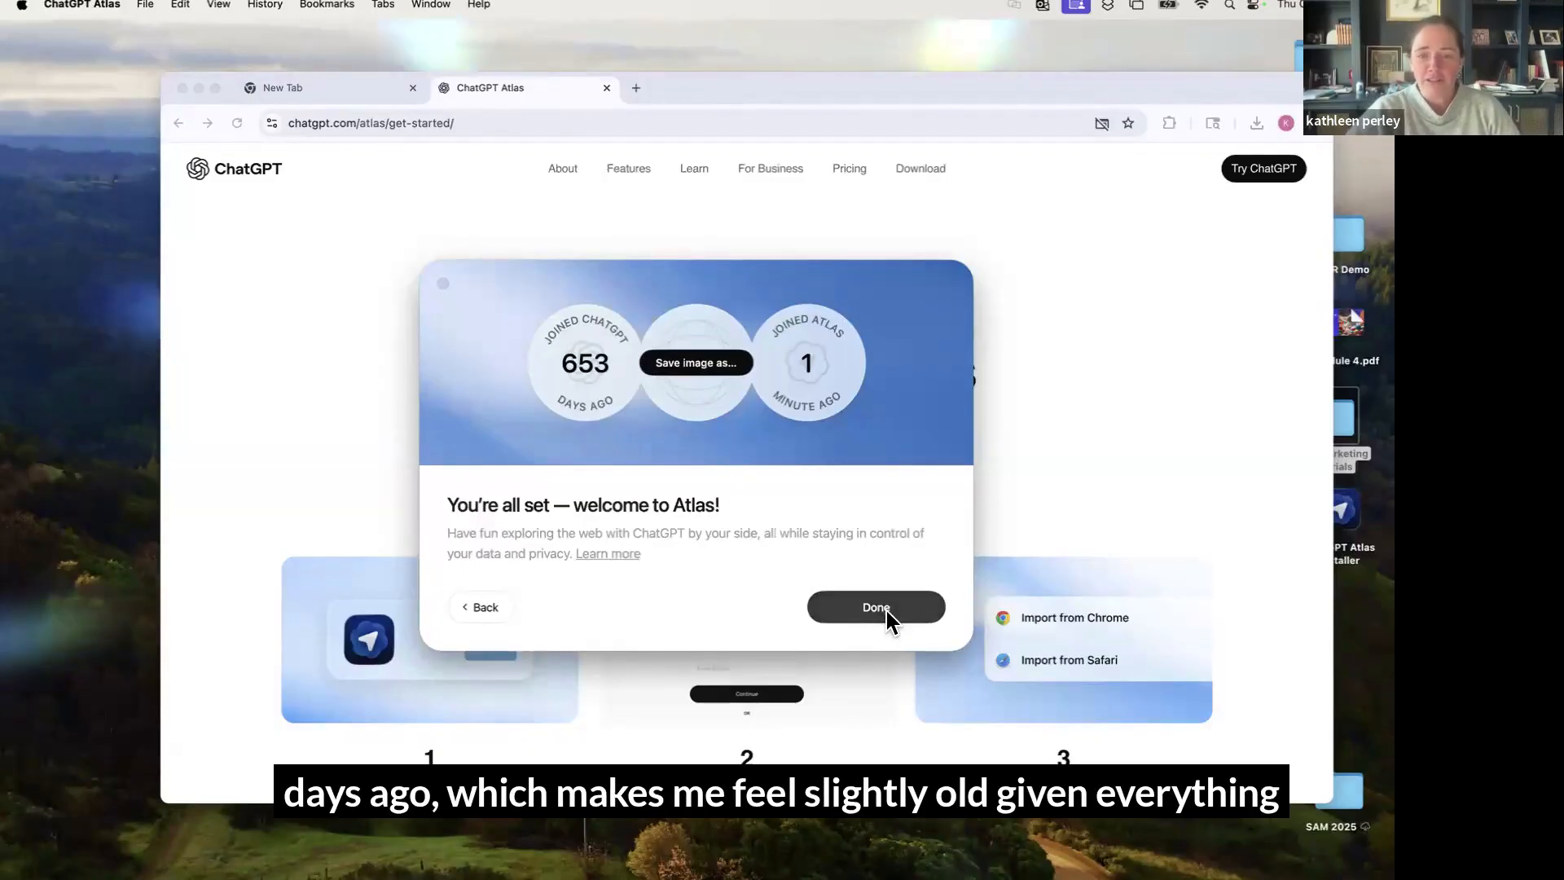
Finish onboarding, go to linkedin.com, and choose Sign in from LinkedIn's header
click(884, 608)
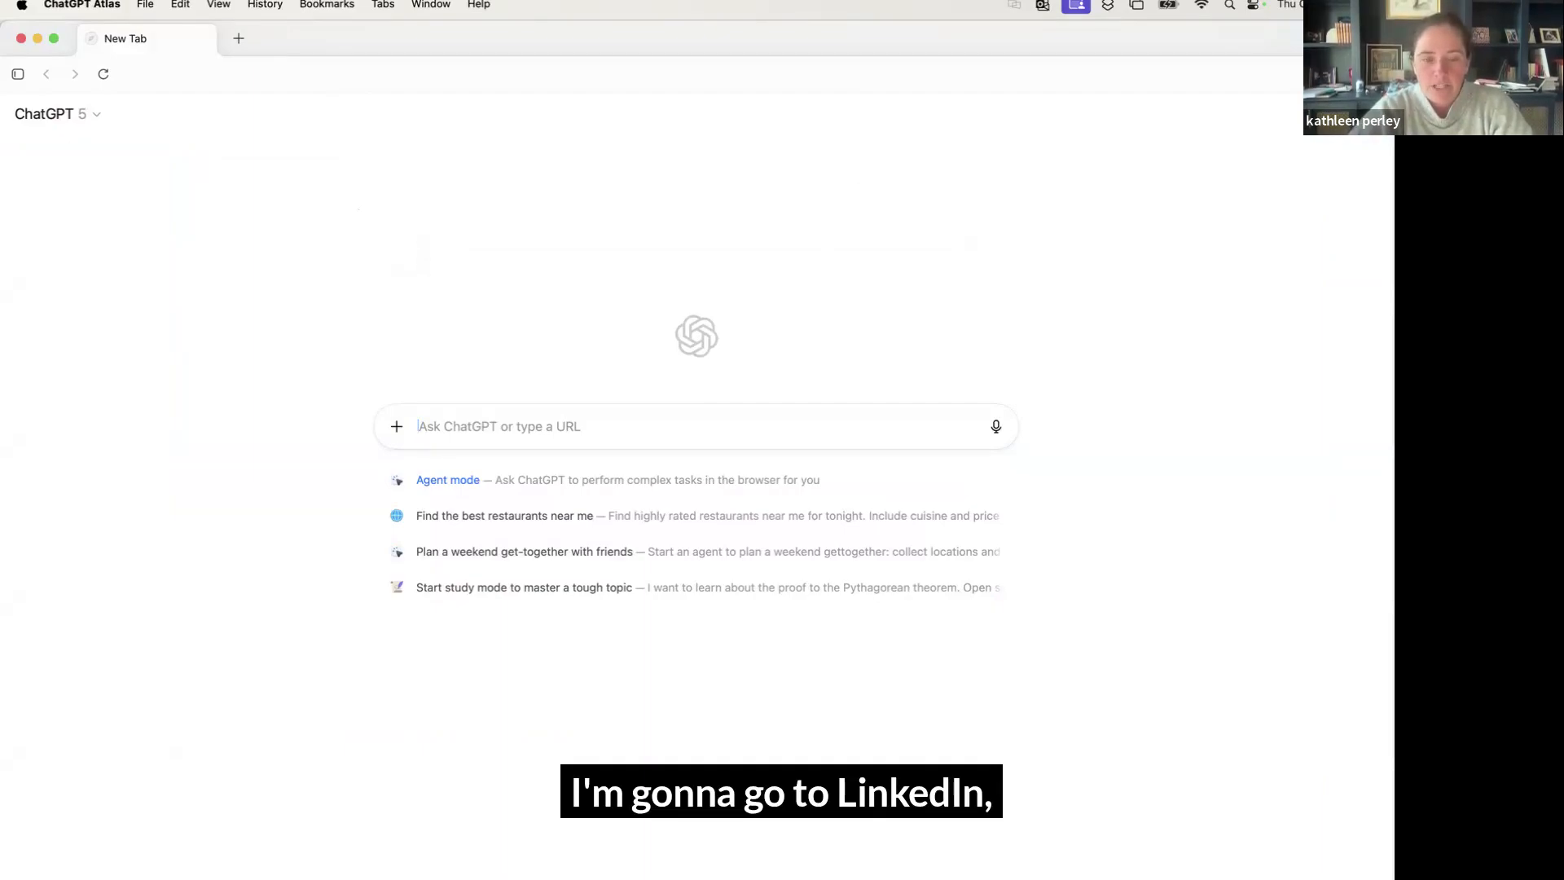
text(linkiedin.com)
key(Return)
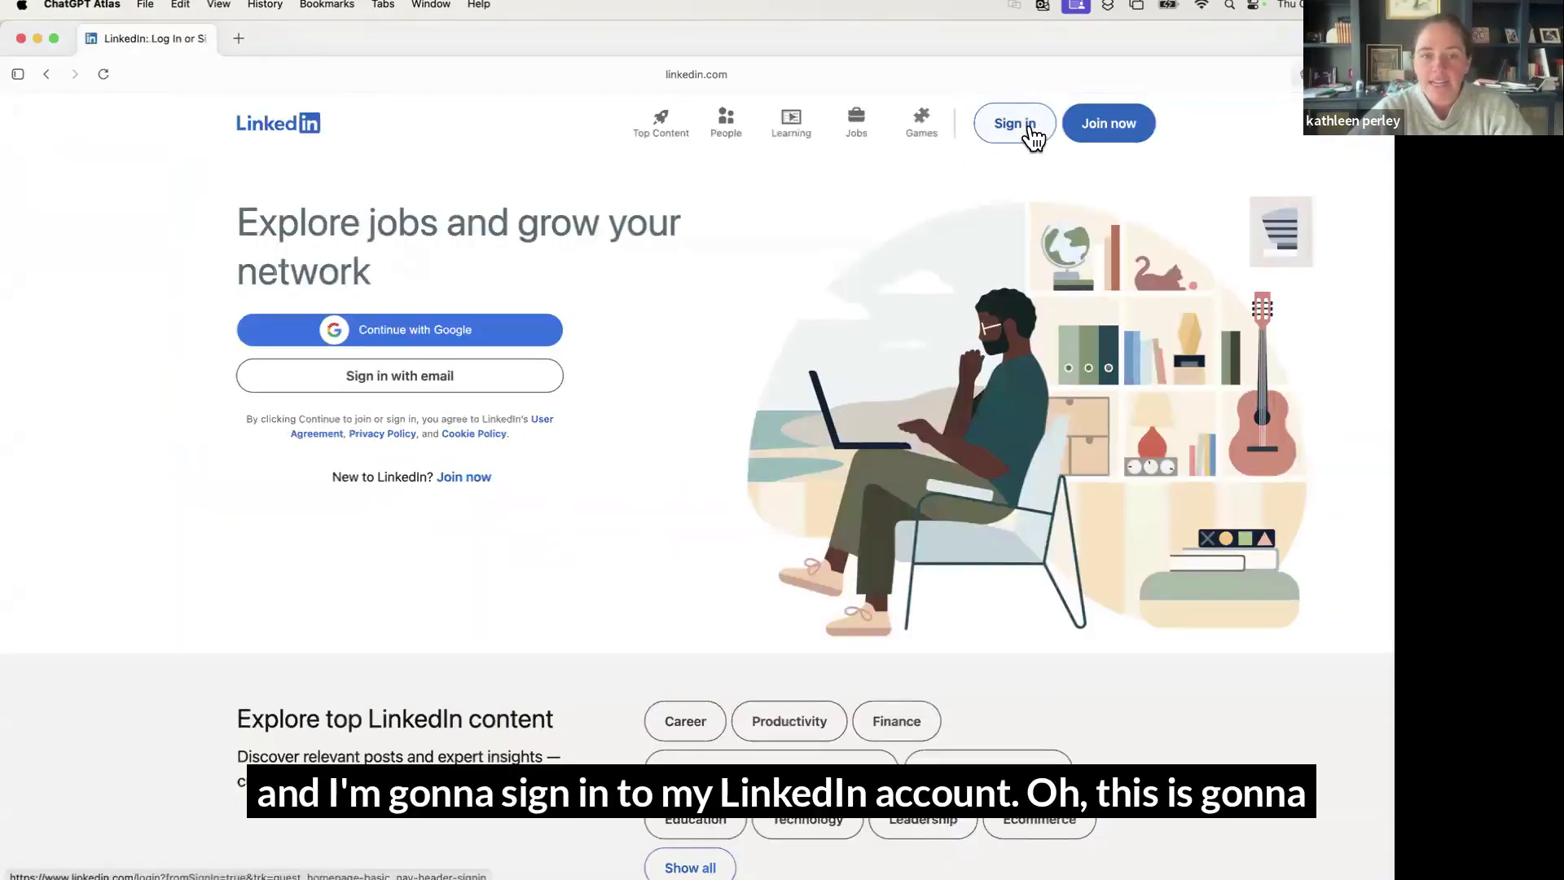
click(1029, 133)
mouse_move(986, 871)
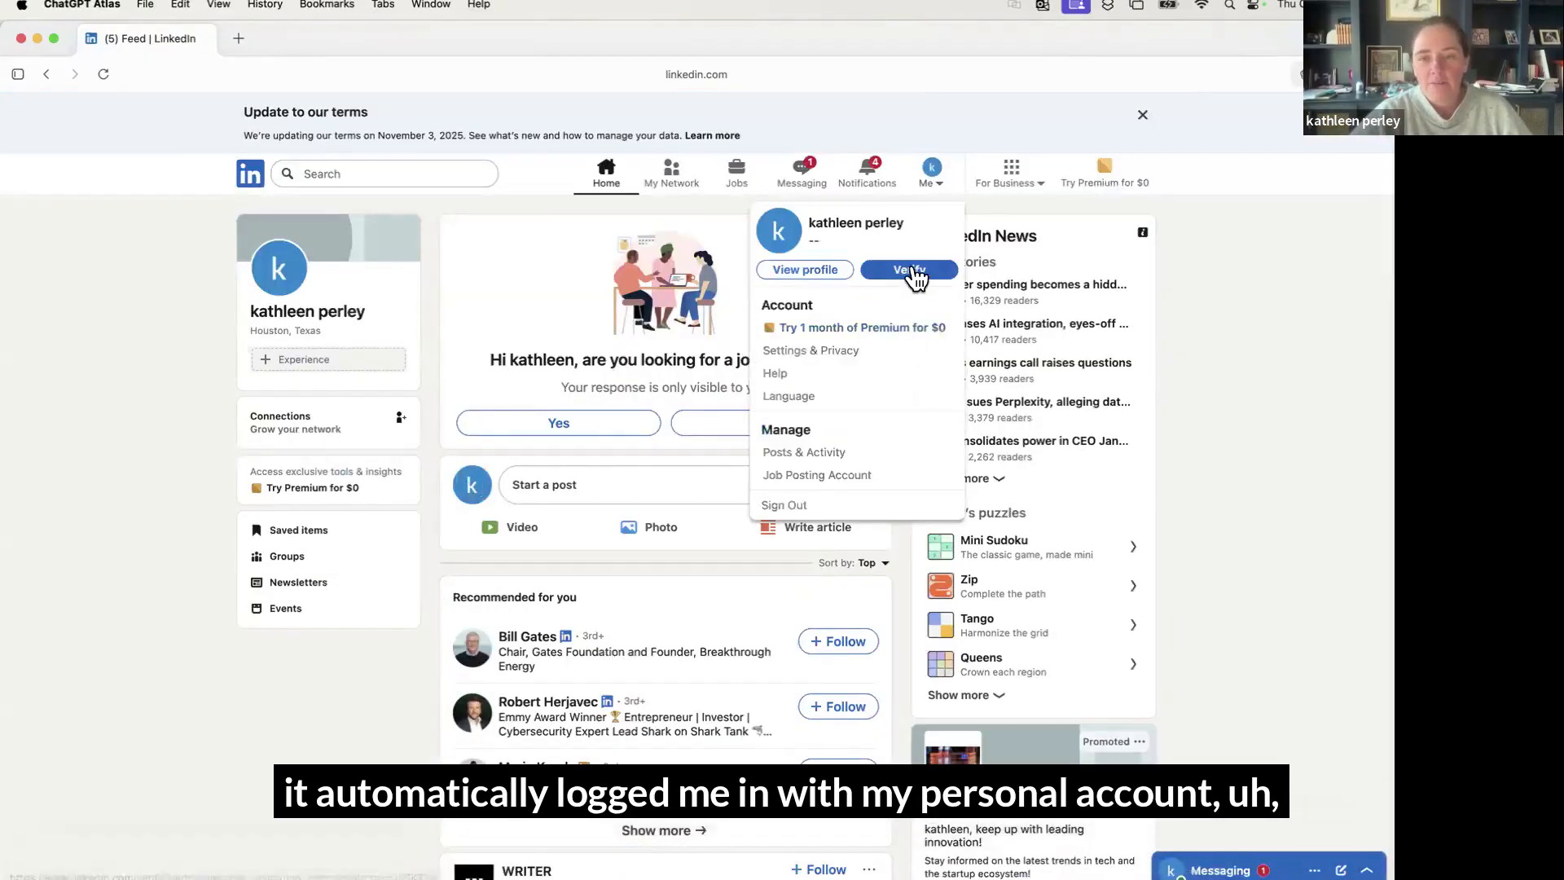
Sign out of the personal LinkedIn account without remembering this browser
click(834, 508)
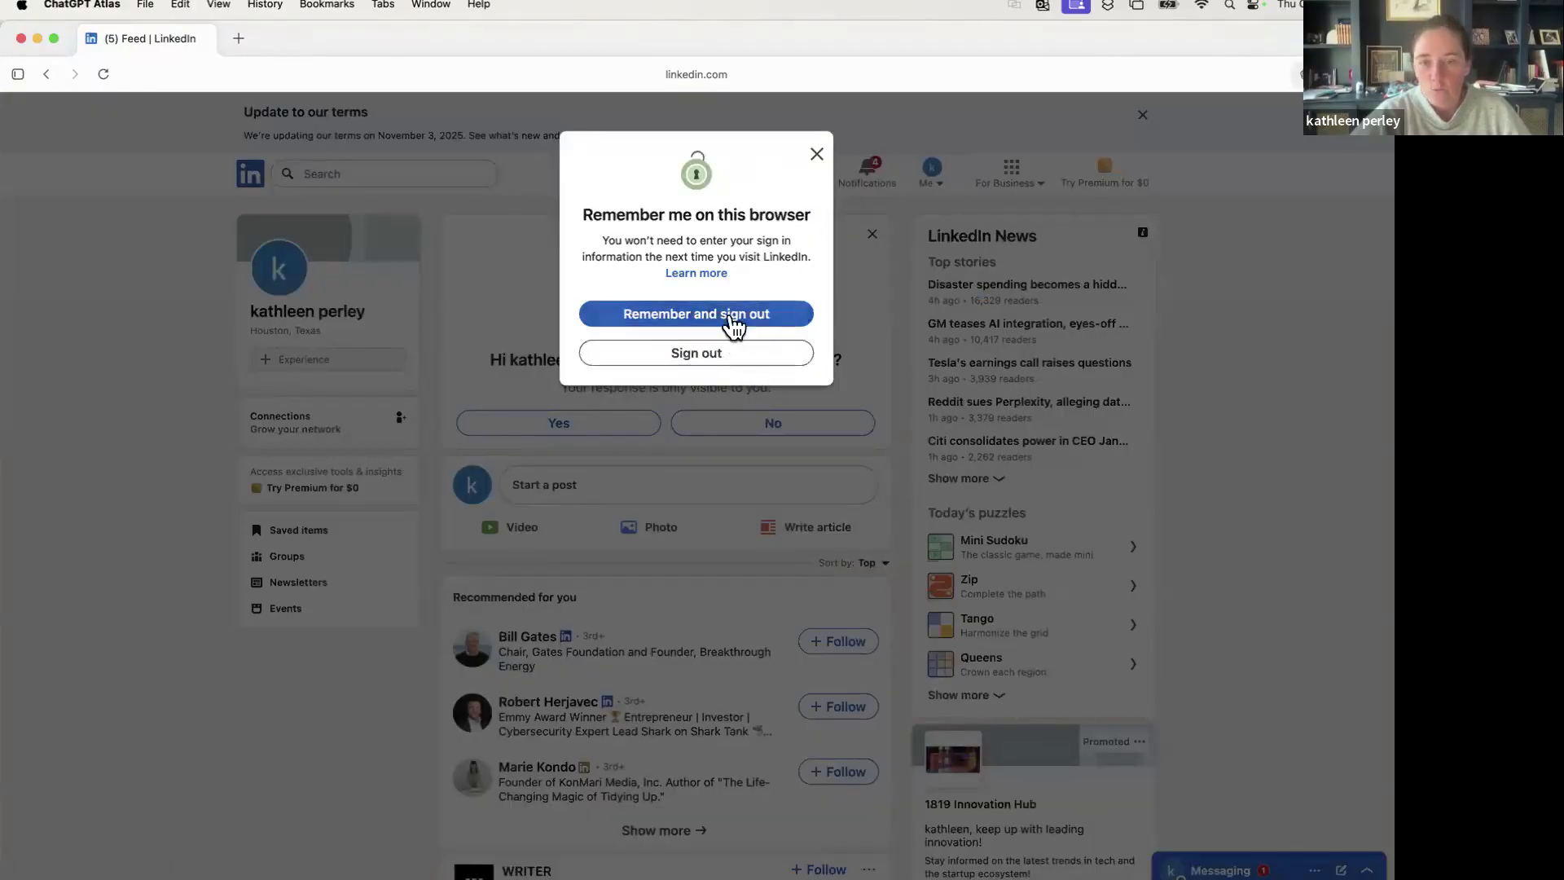
click(729, 358)
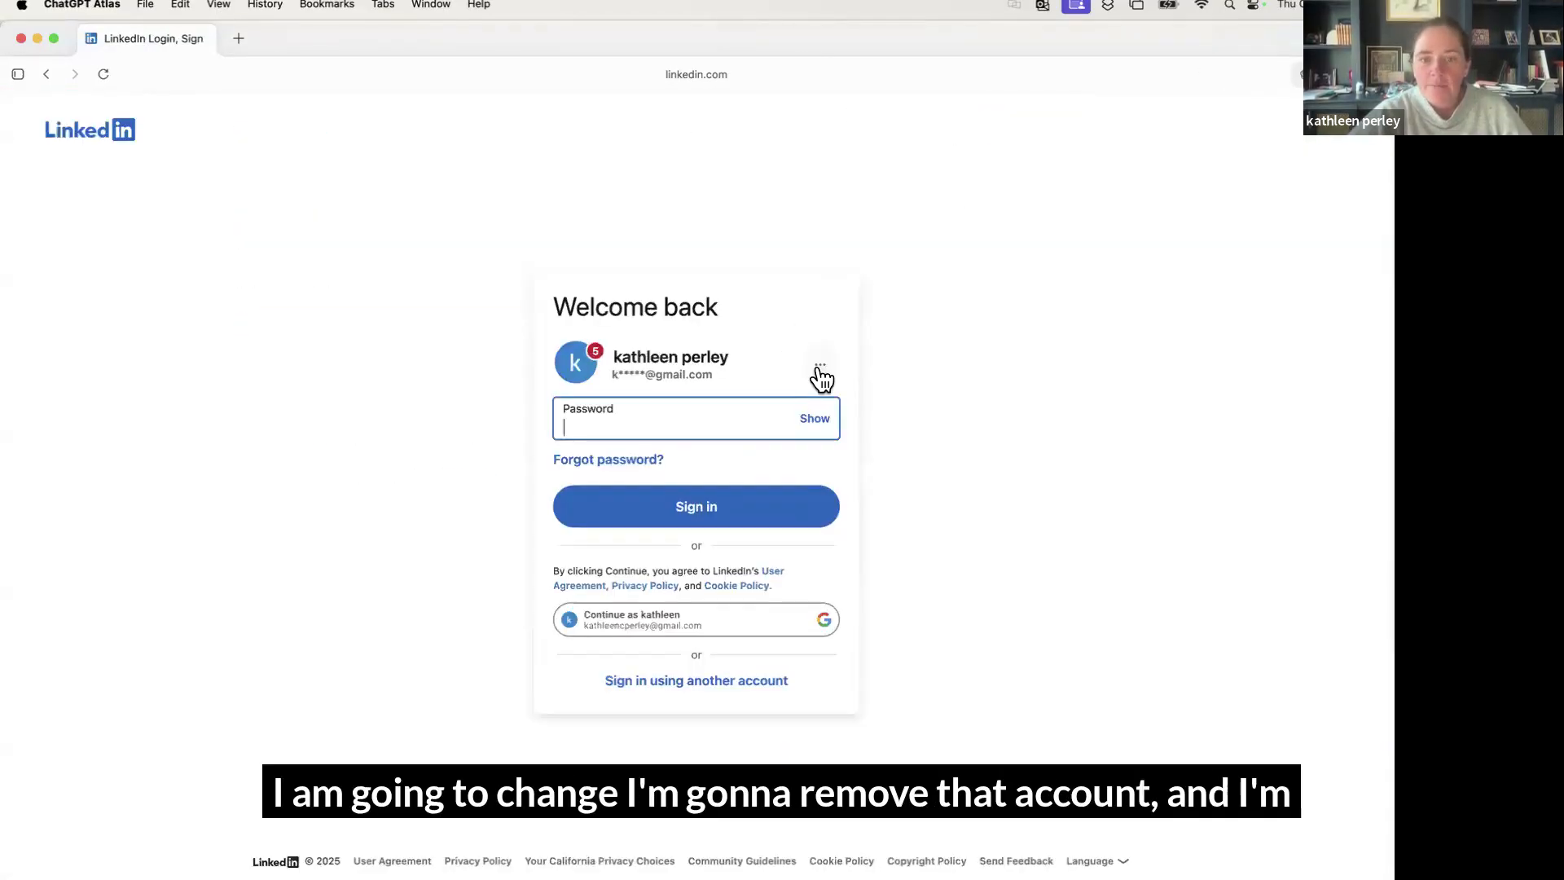
Remove the remembered account and sign in with the other account's e-mail and password
click(819, 366)
click(803, 397)
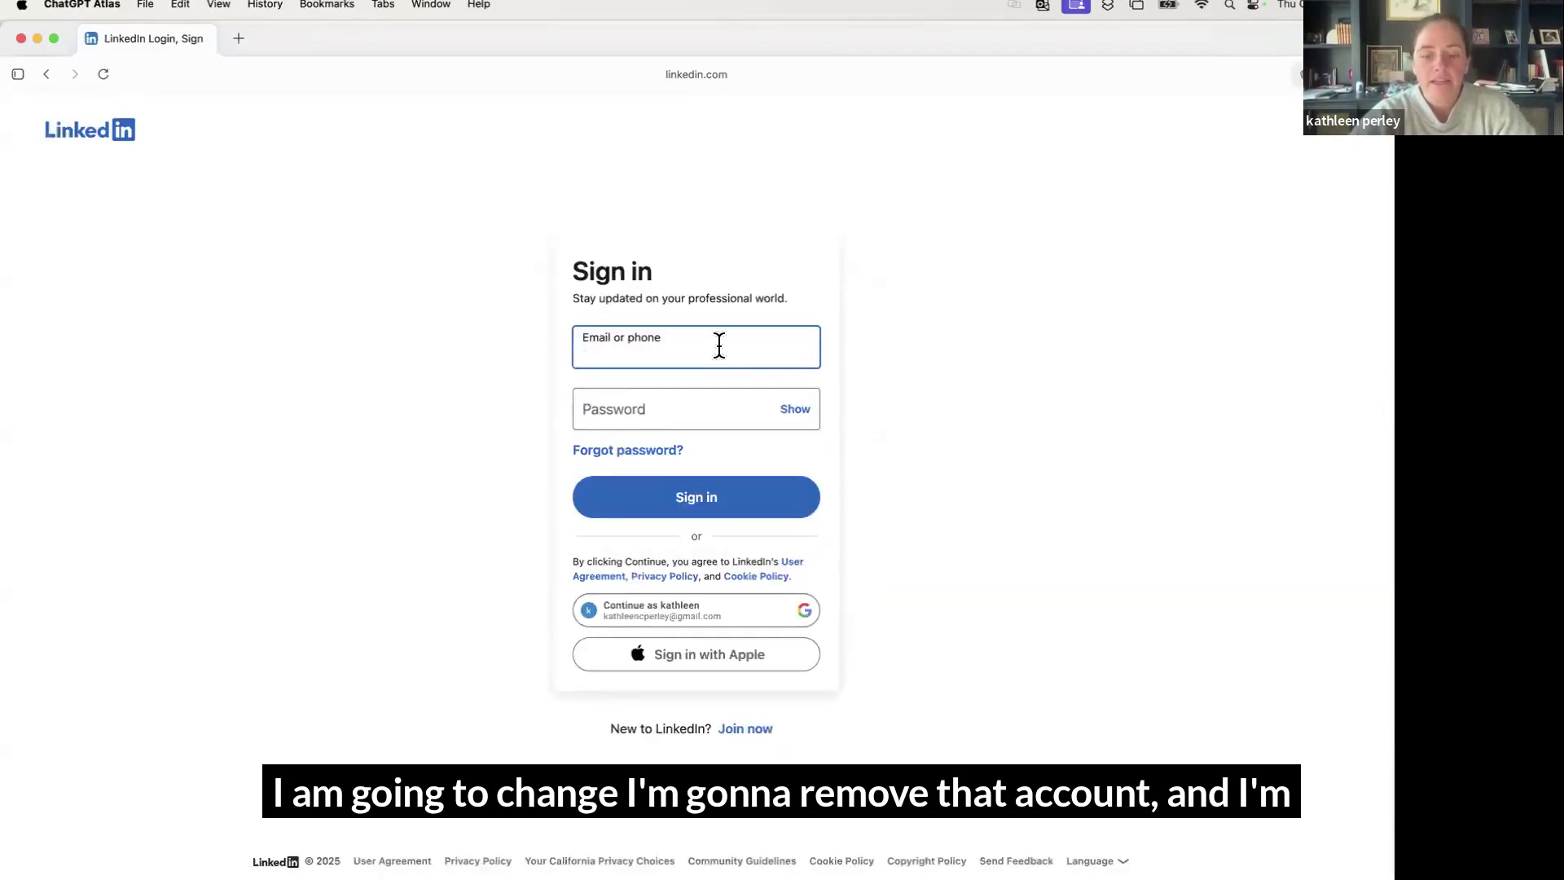
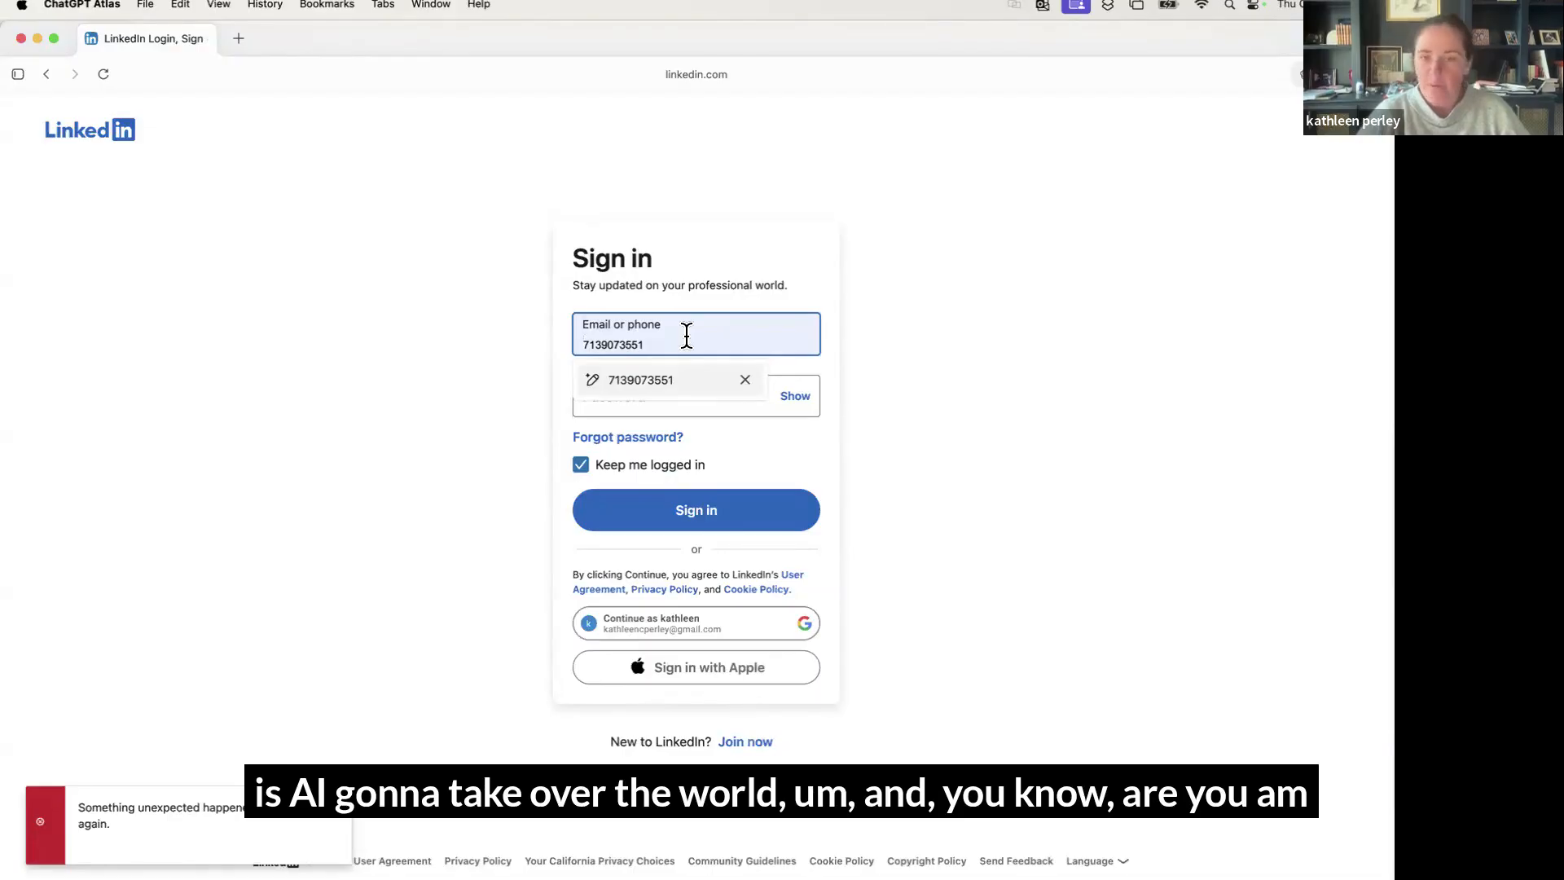
click(744, 380)
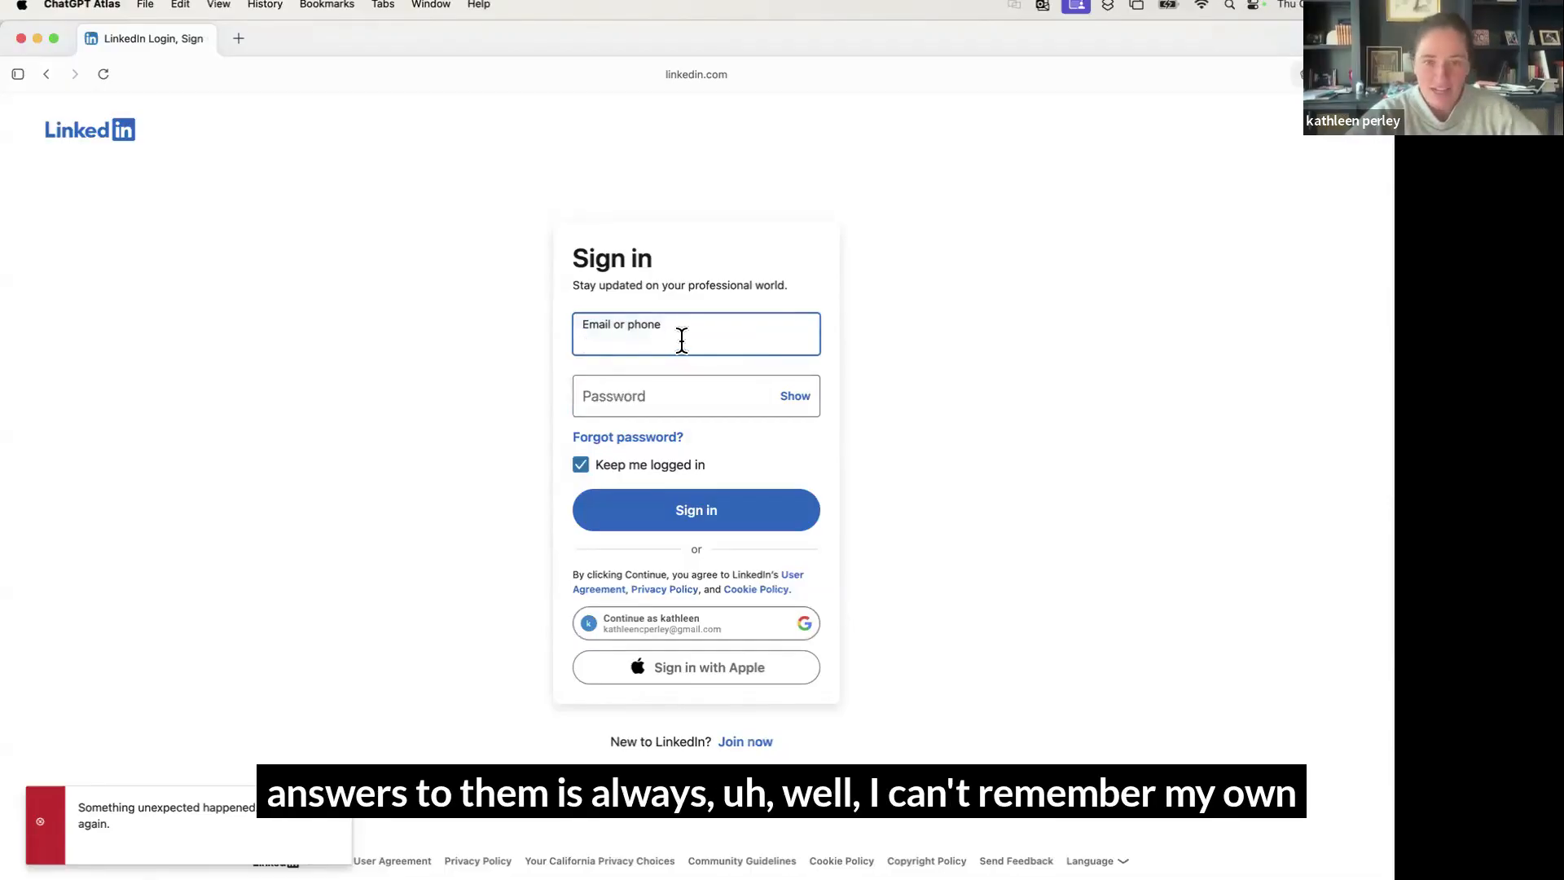
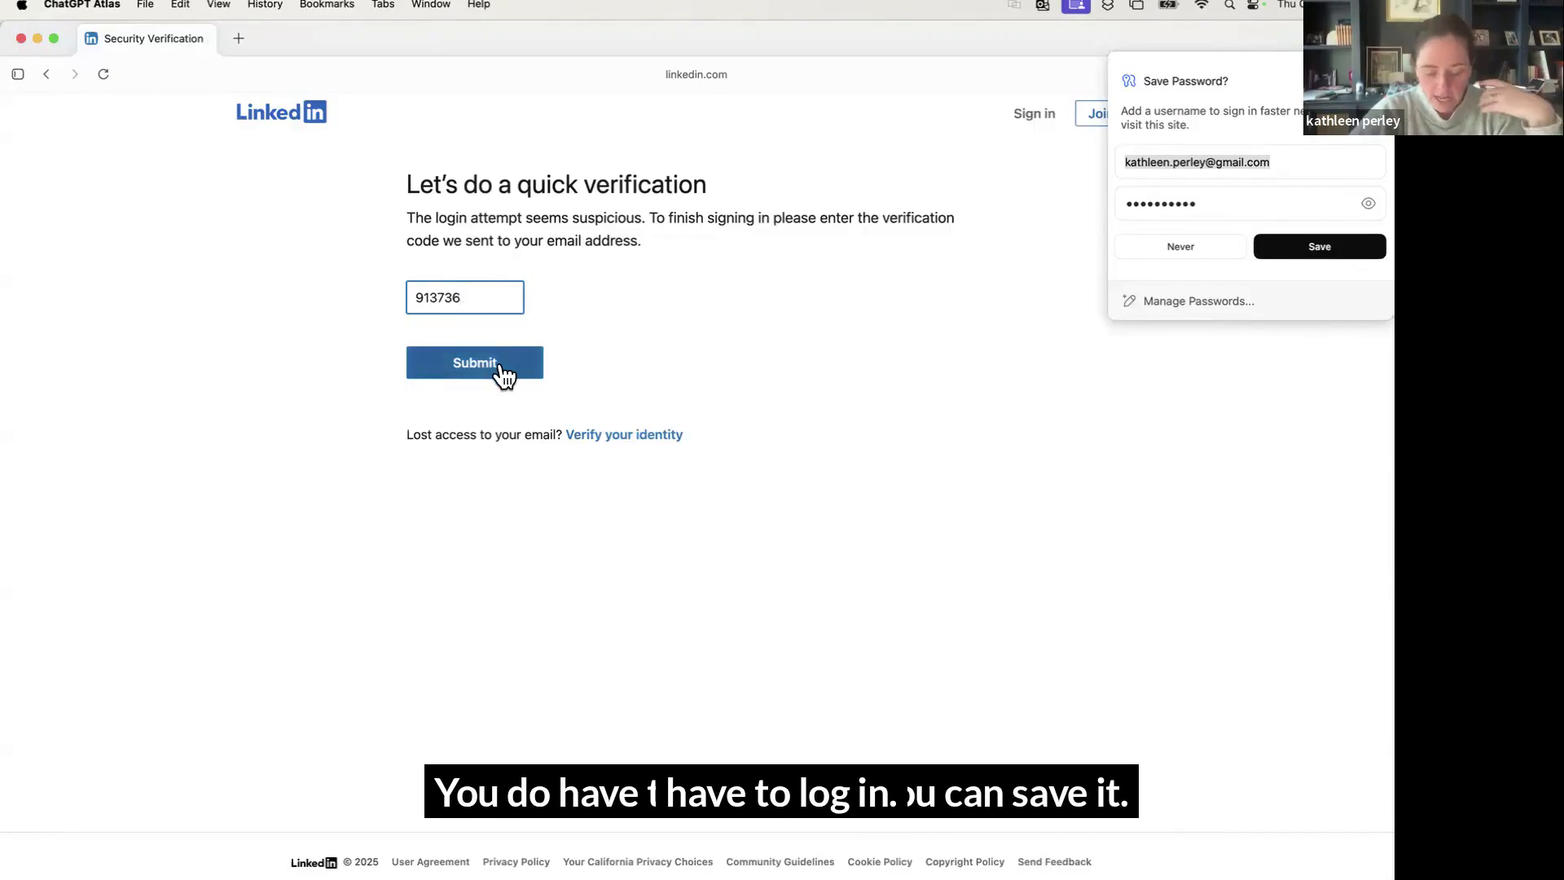
Save the LinkedIn password in Atlas and submit the emailed verification code
click(1329, 251)
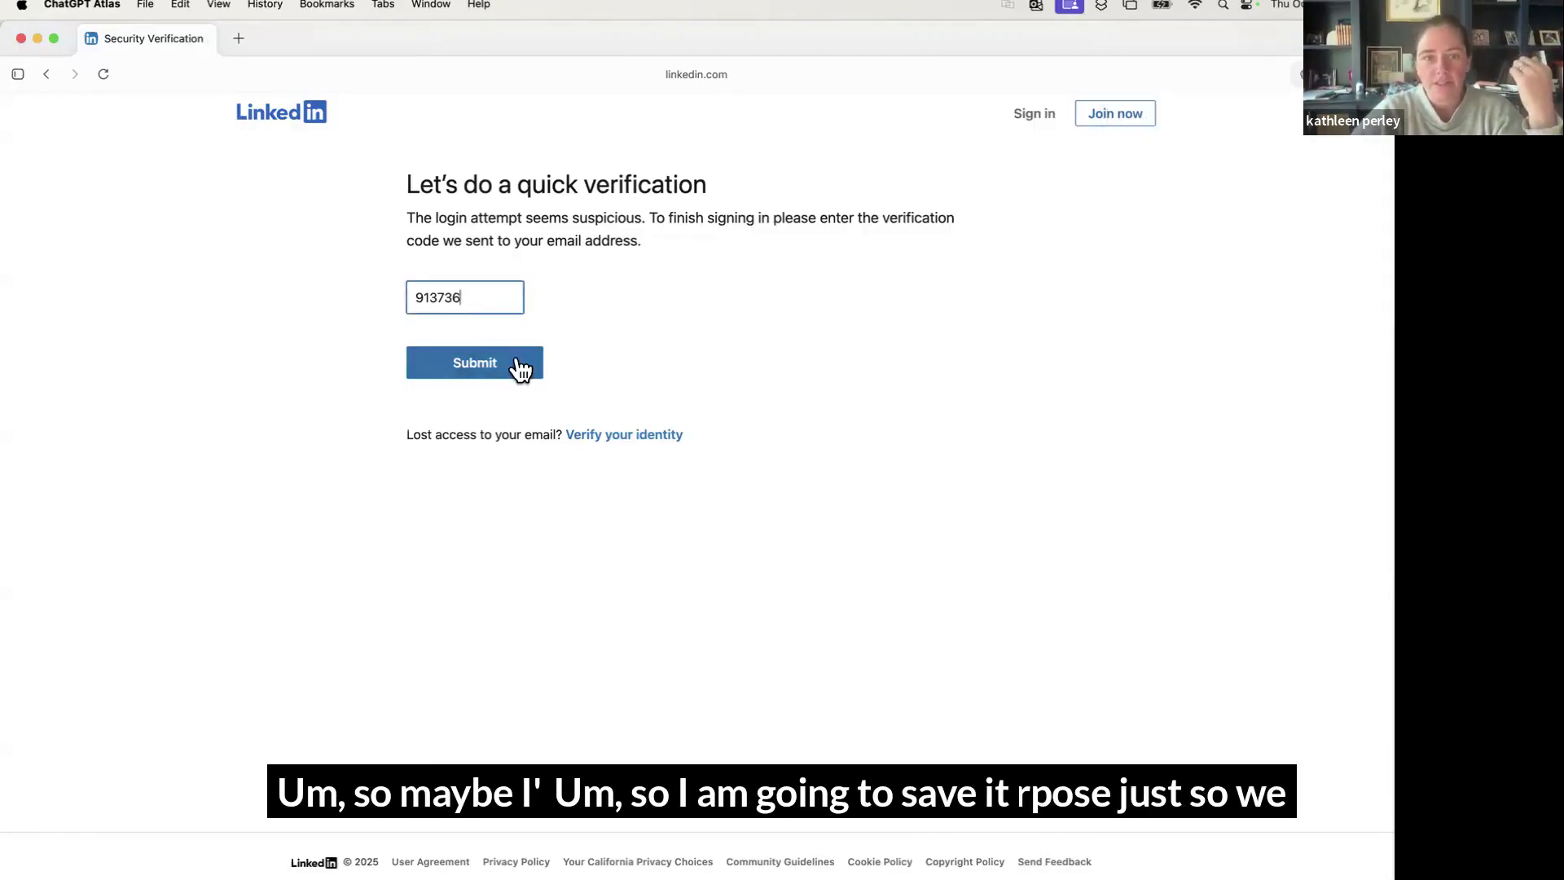
click(478, 368)
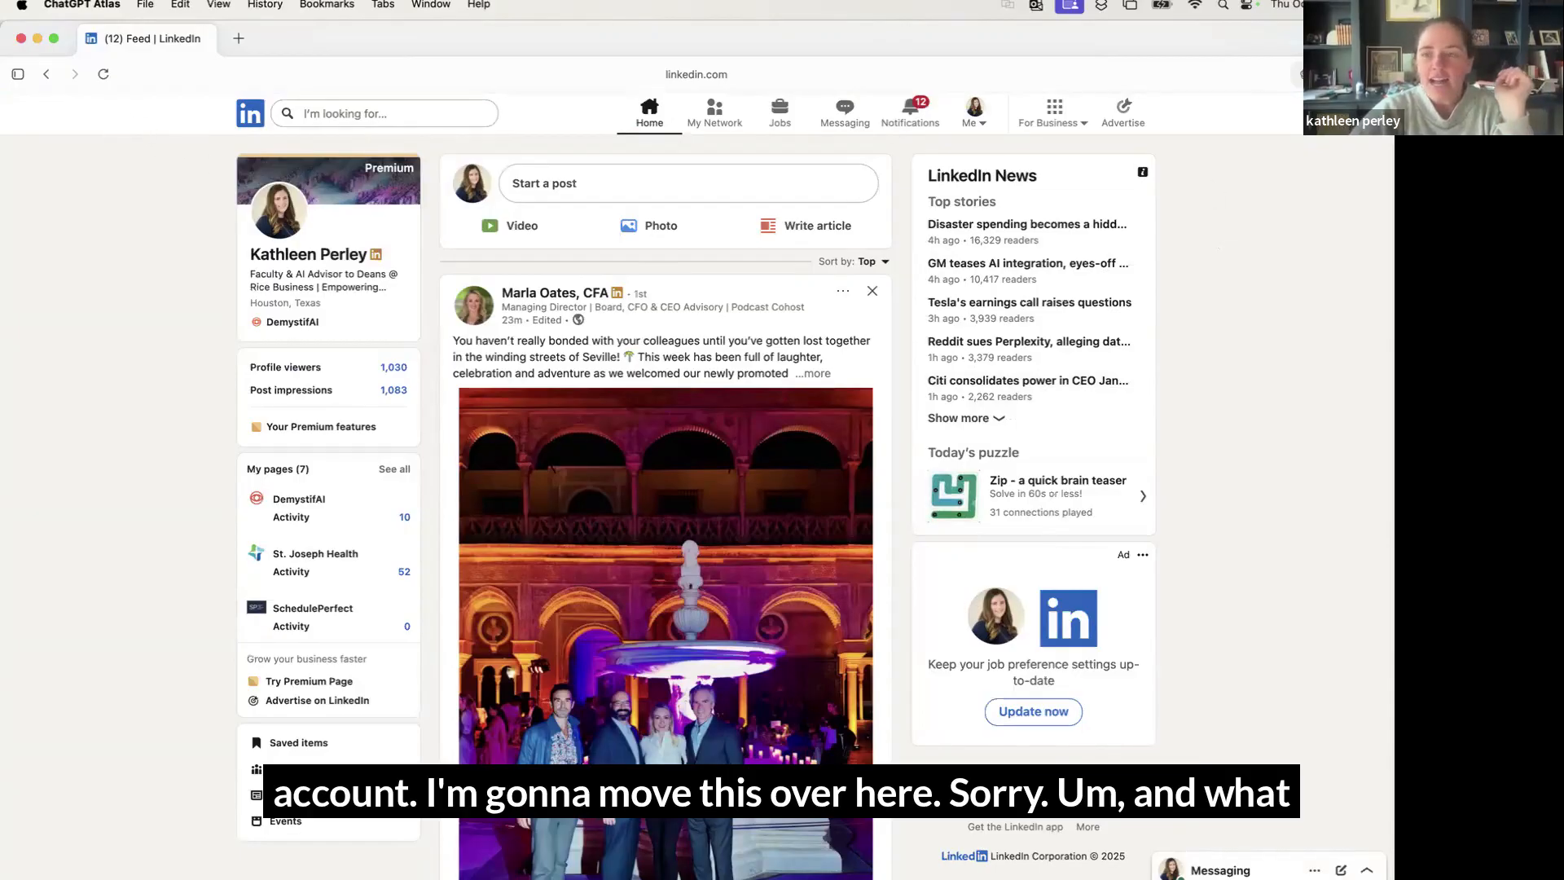
Open the ChatGPT sidebar next to the LinkedIn feed and focus its Ask anything field
click(1339, 74)
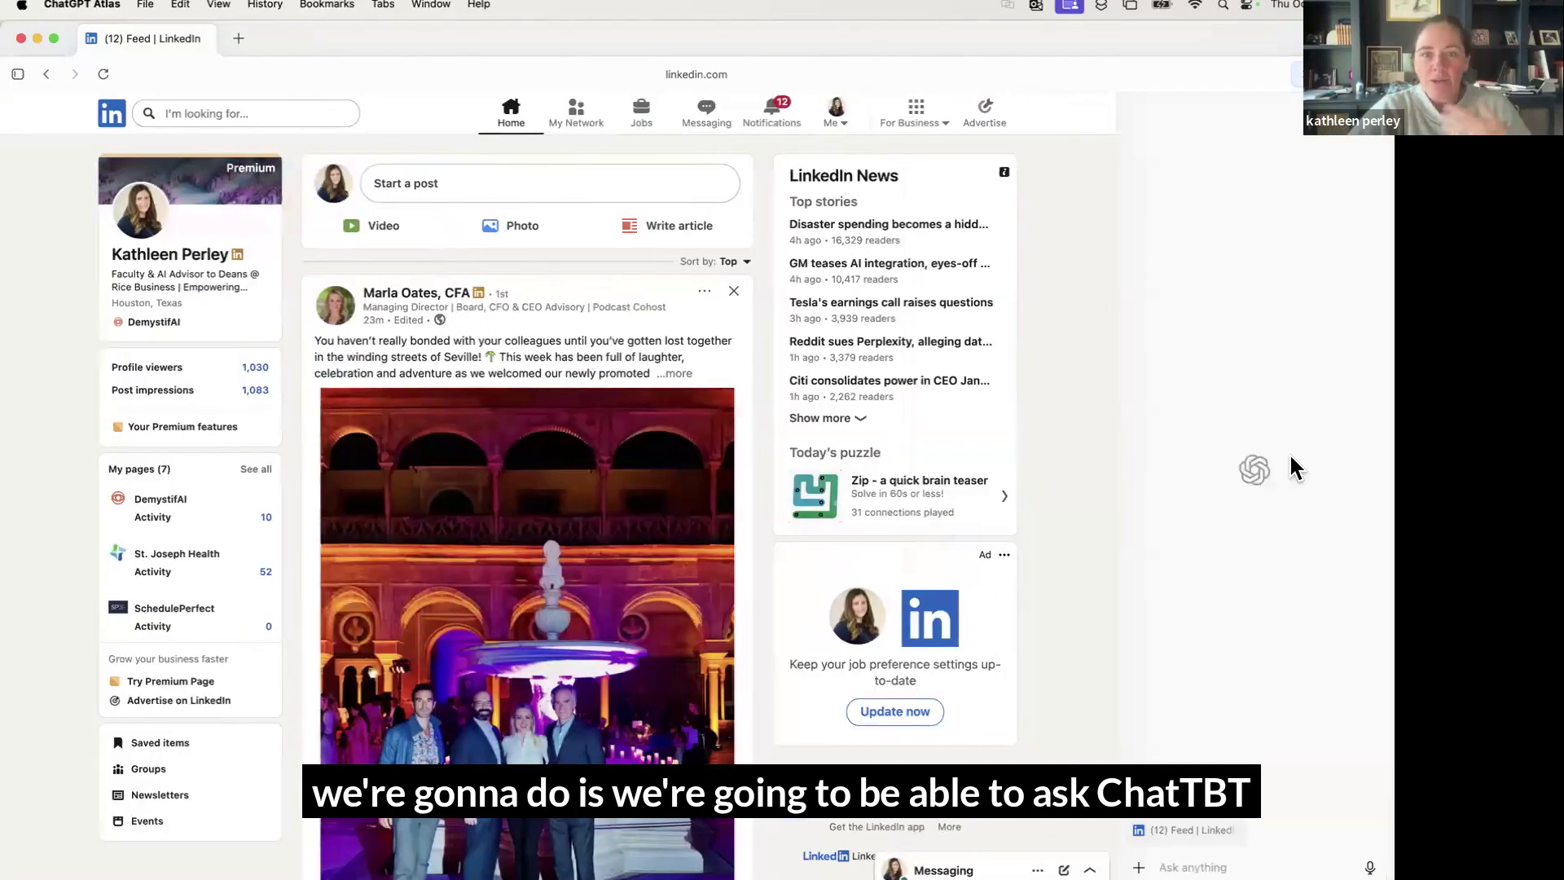
click(1292, 858)
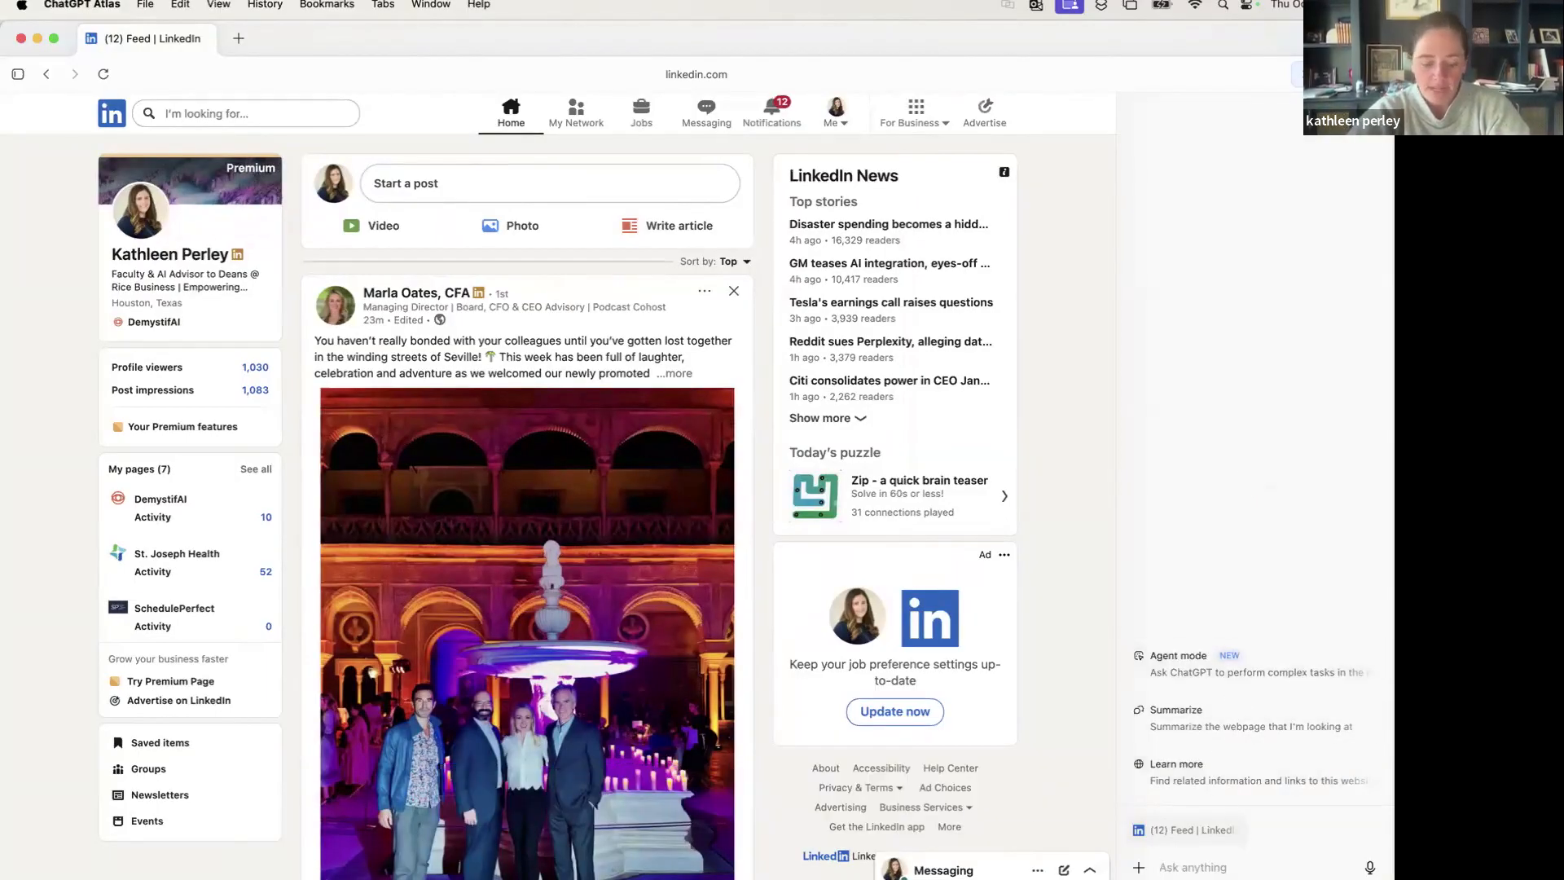
Ask the sidebar to identify 5 Rice MBA grads with an interest in AI and Finance
text(identify 5)
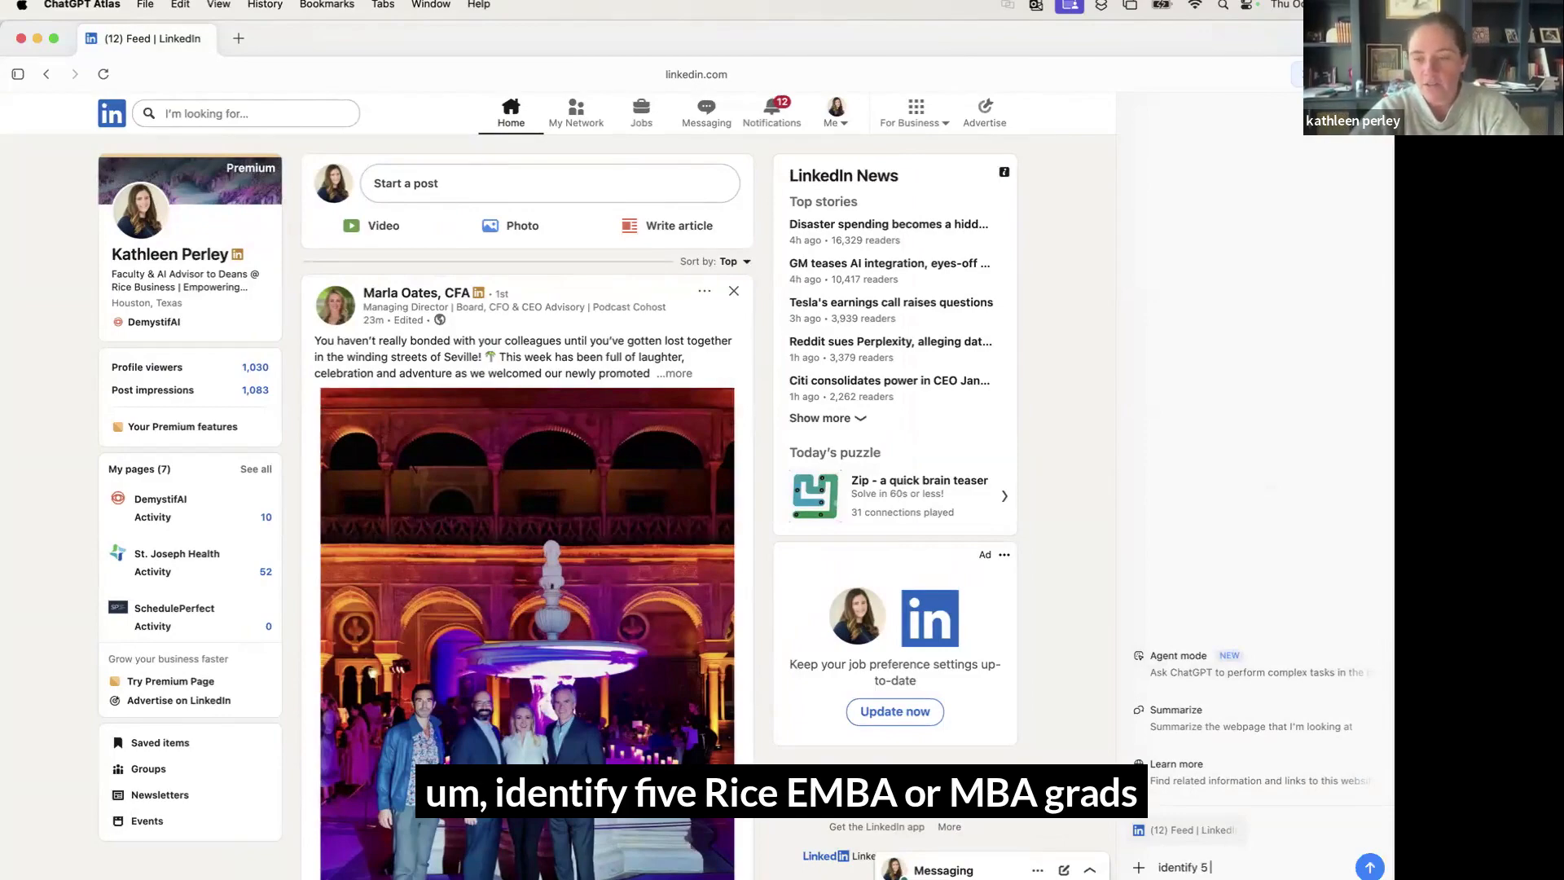
text( Rice eM)
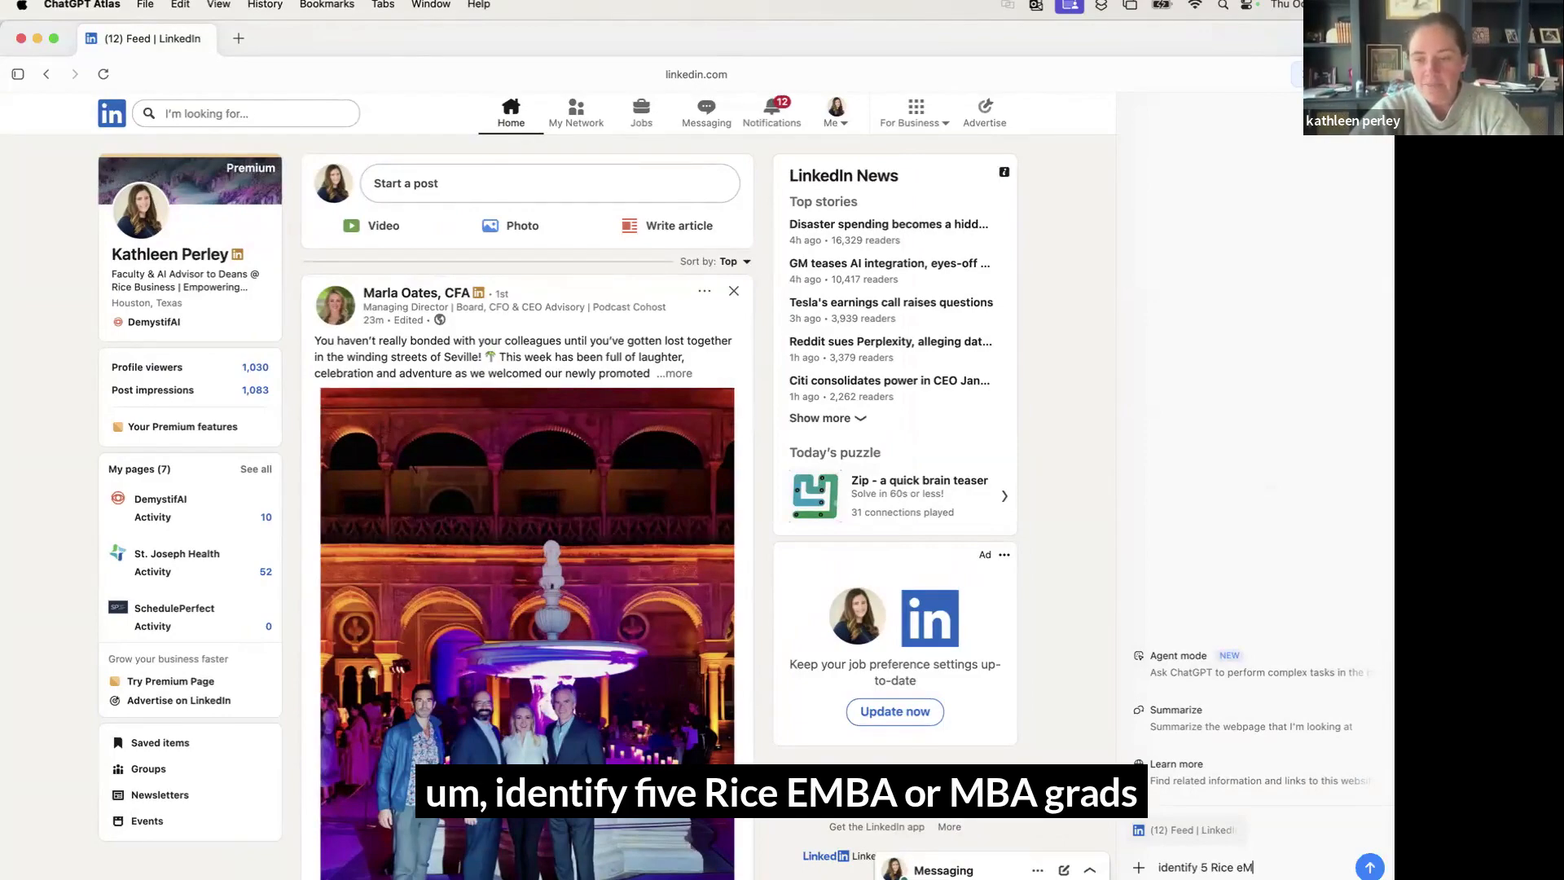
text(NBA)
key(BackSpace)
key(BackSpace)
key(BackSpace)
text(m)
text(MBA)
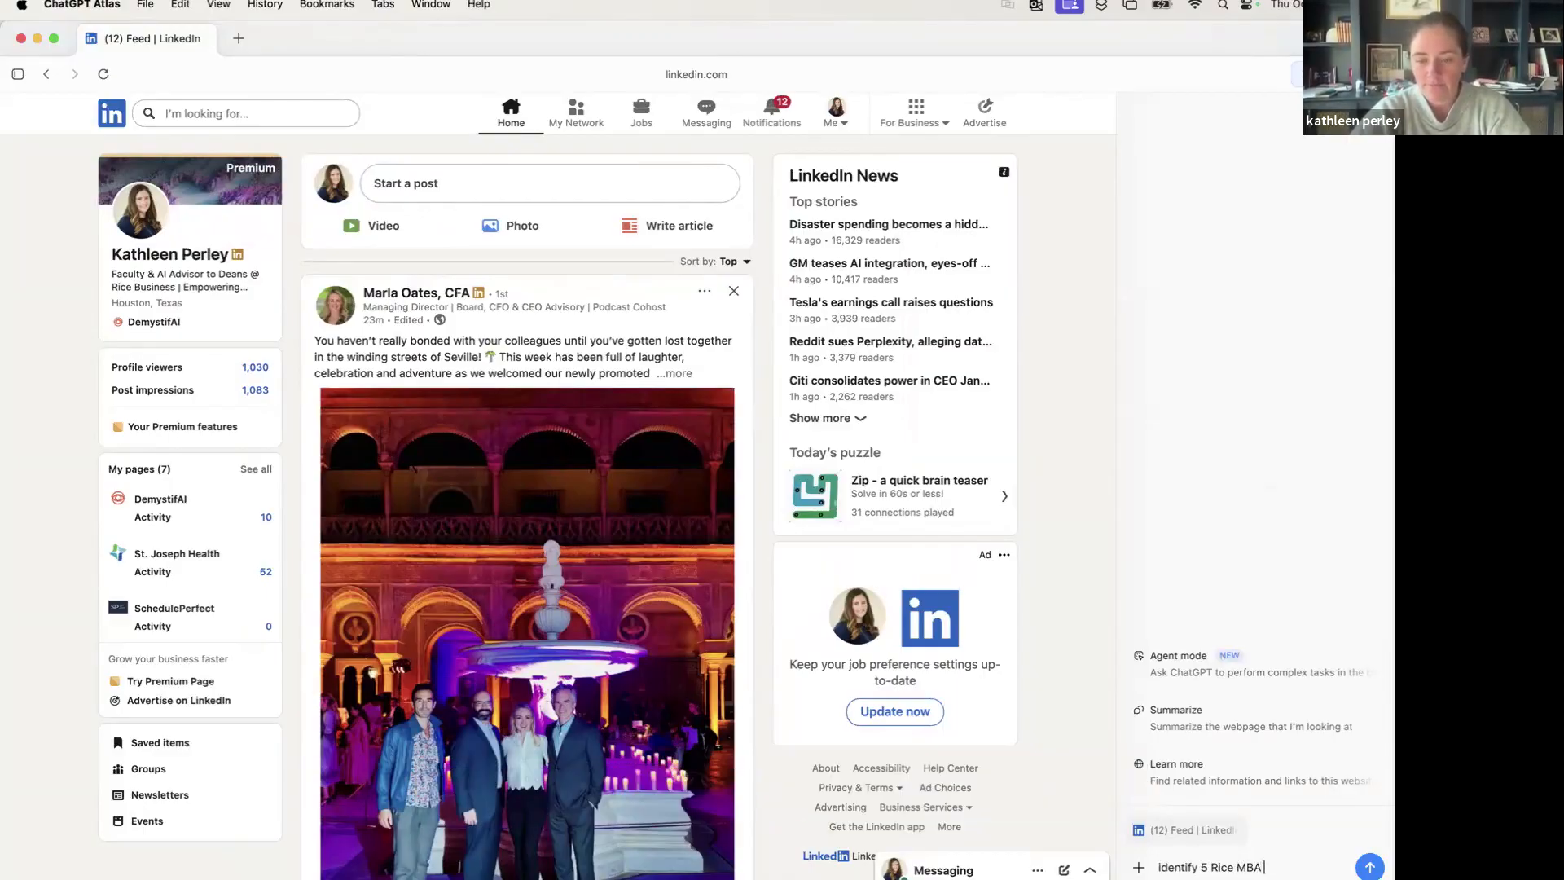
text( grads that have an intersed)
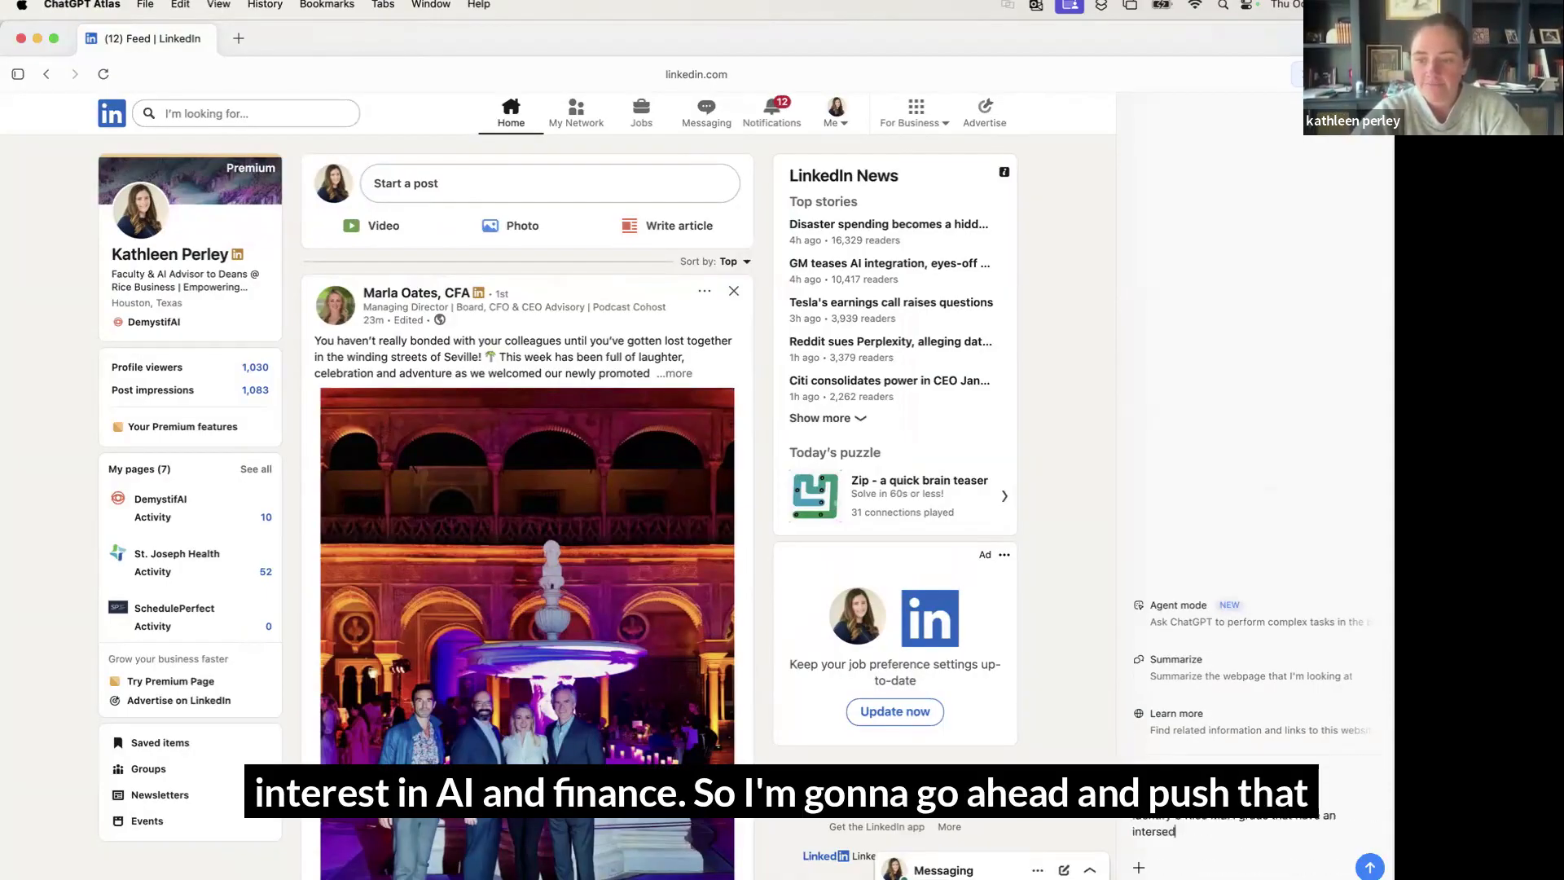
text(t)
text(st in AI and Finance)
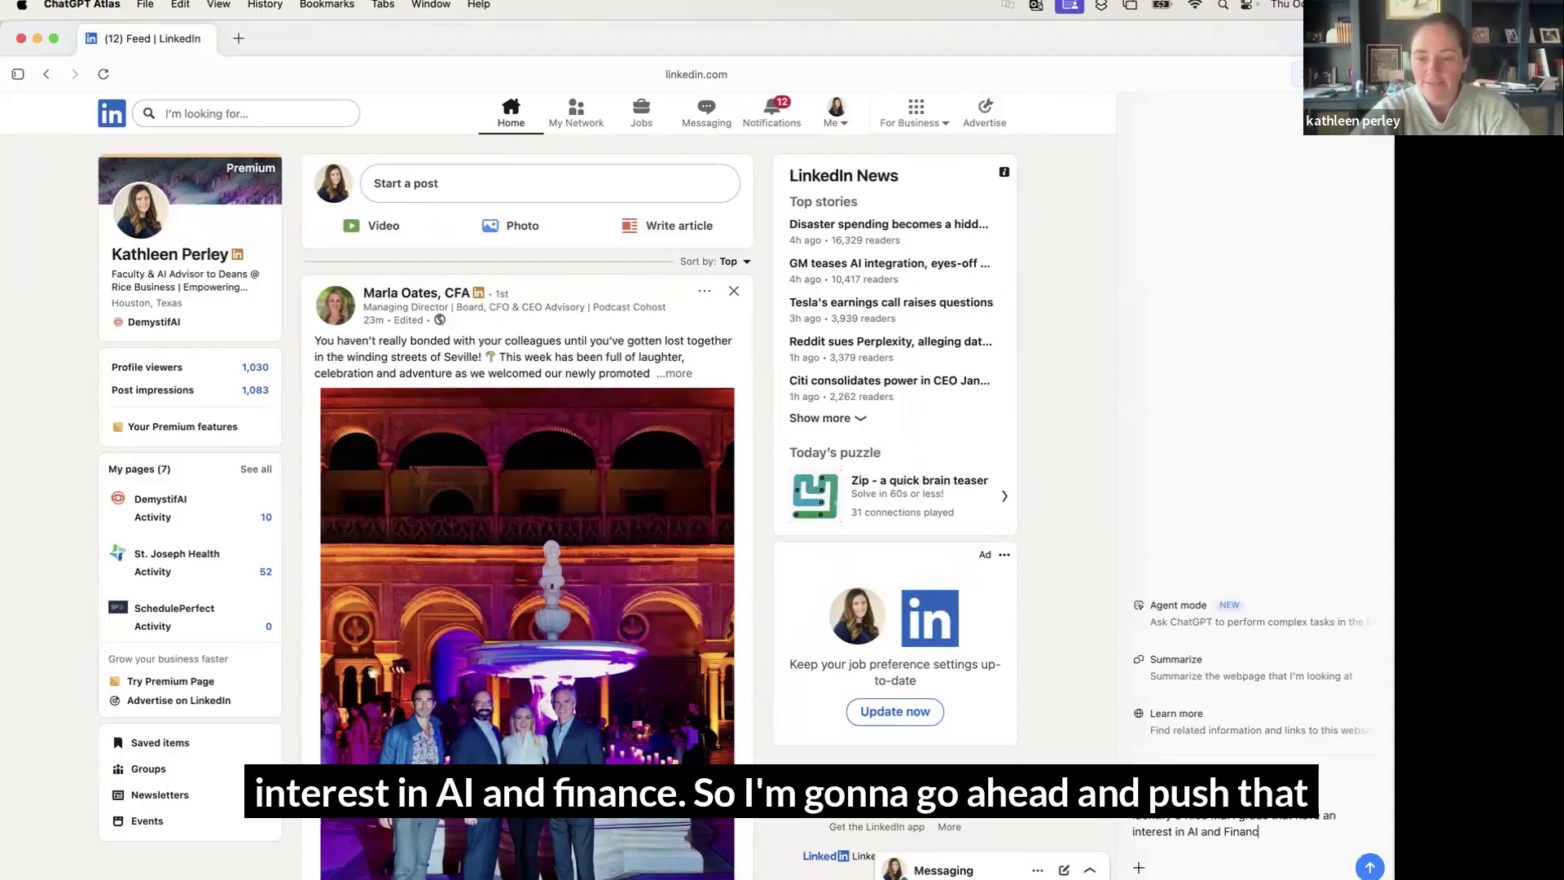
key(Return)
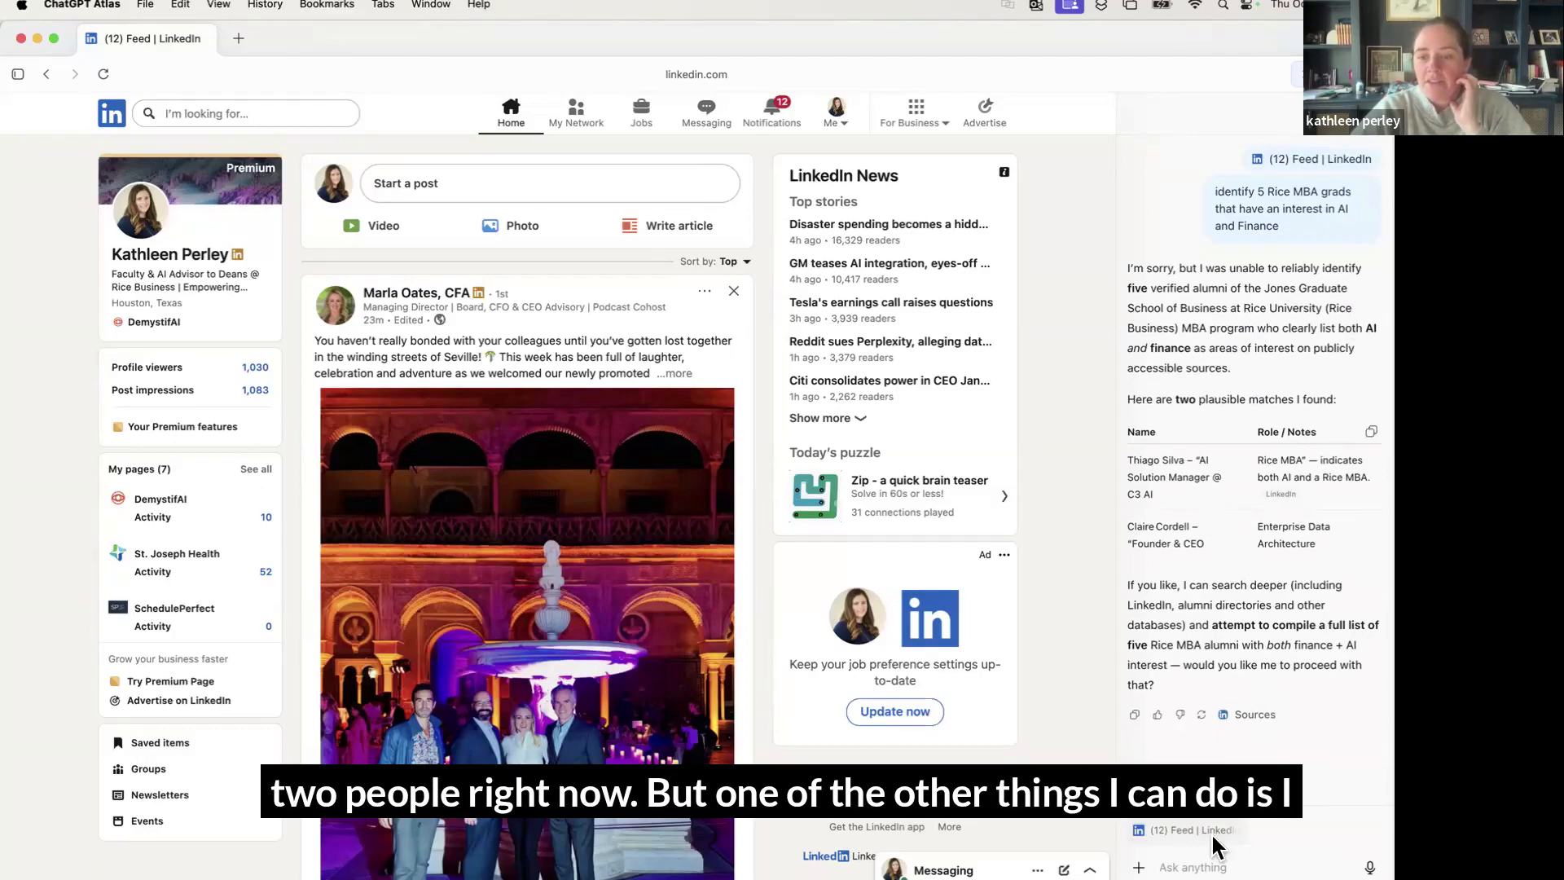
Switch the sidebar composer to Agent mode
click(1139, 867)
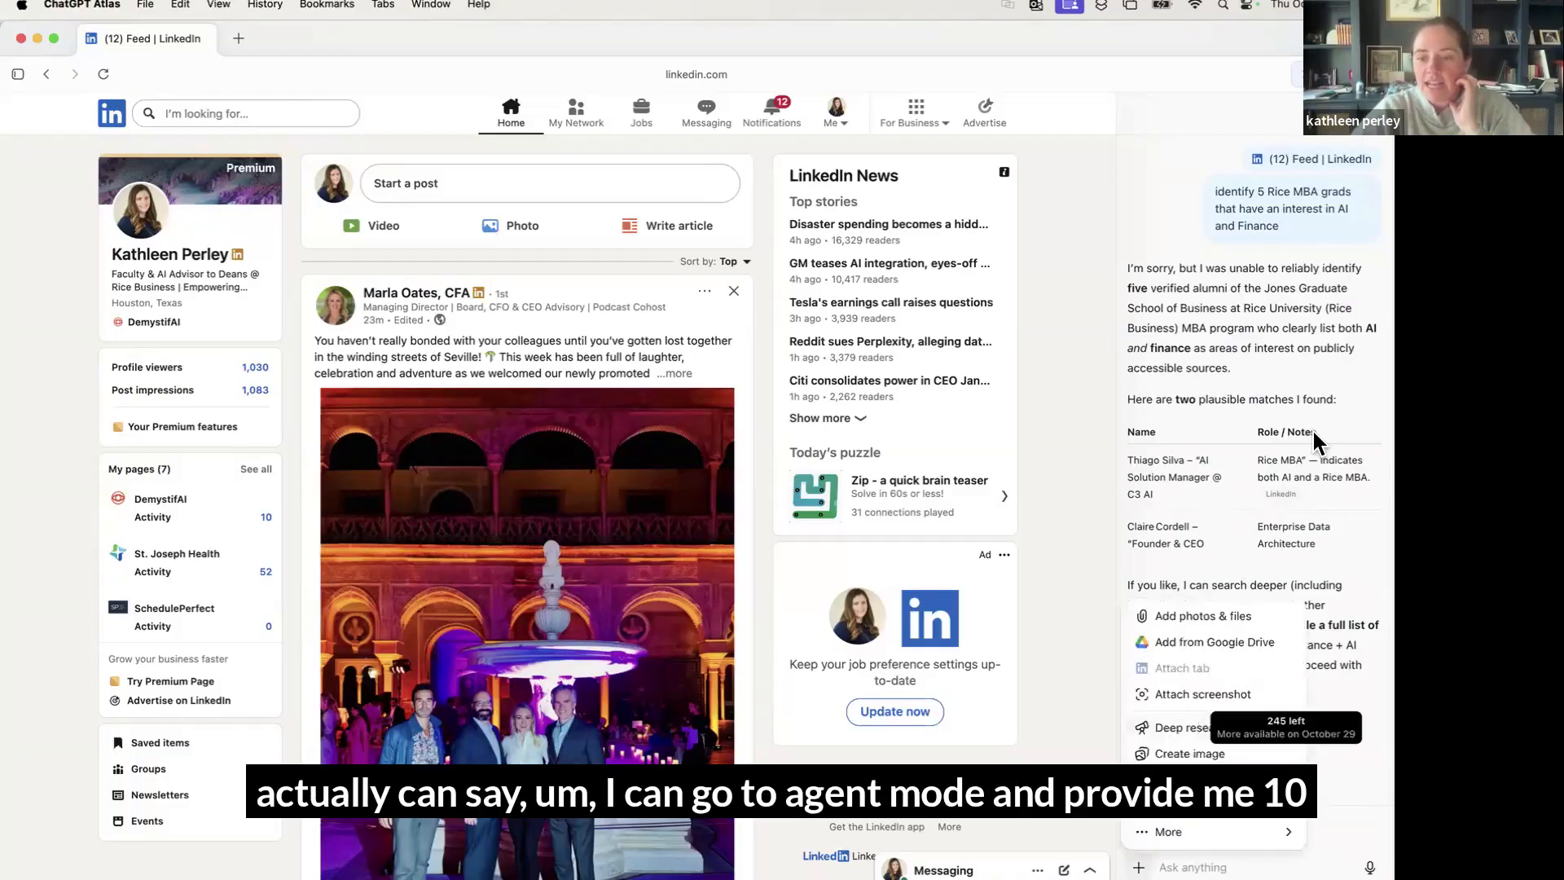
mouse_move(1222, 831)
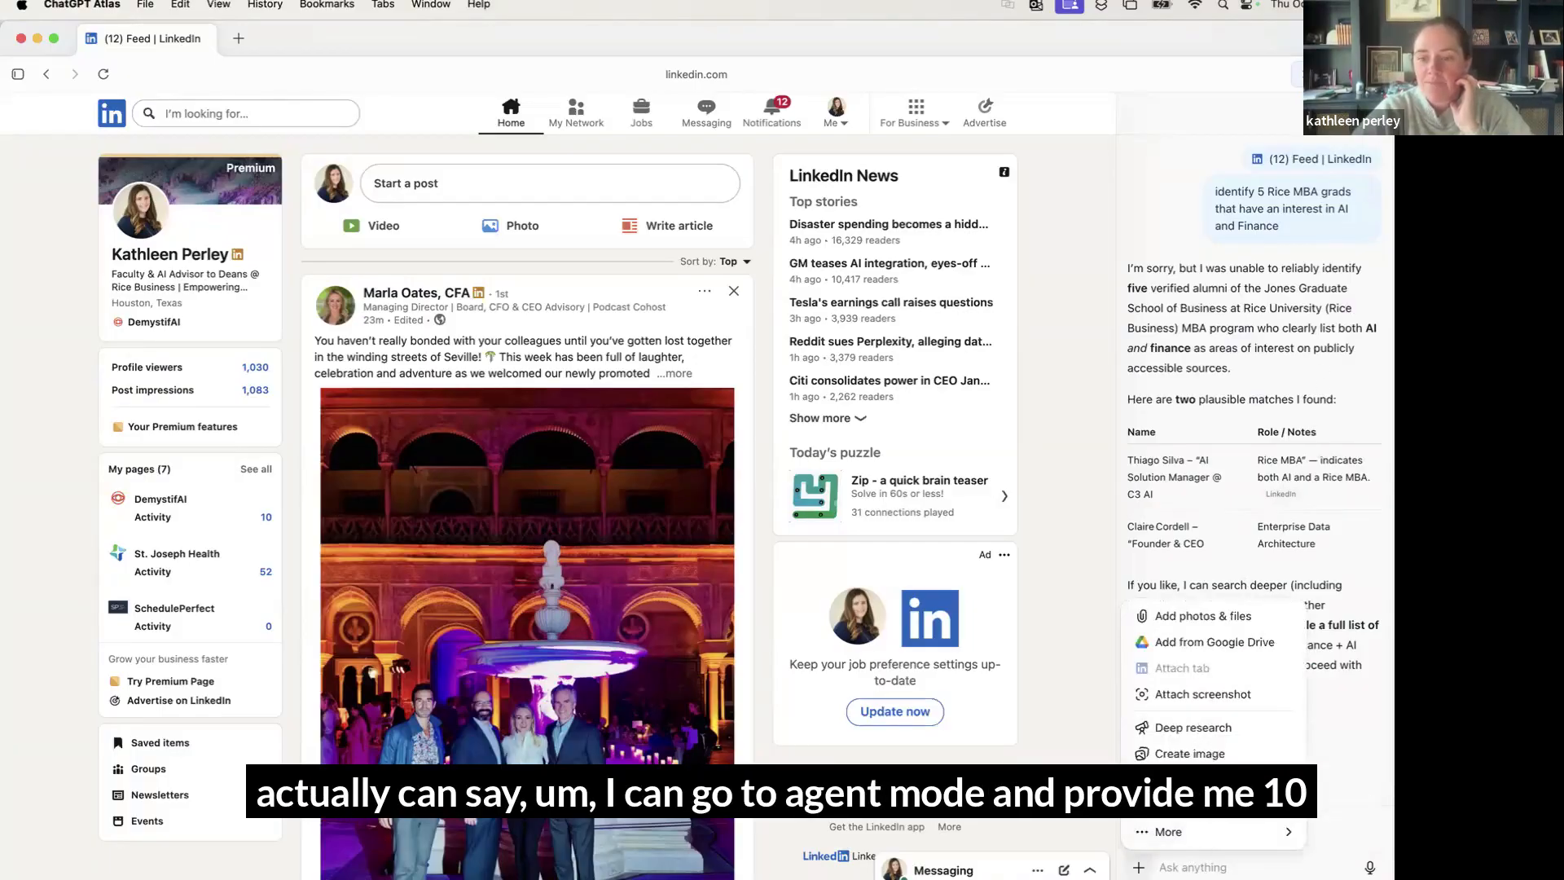
click(1206, 781)
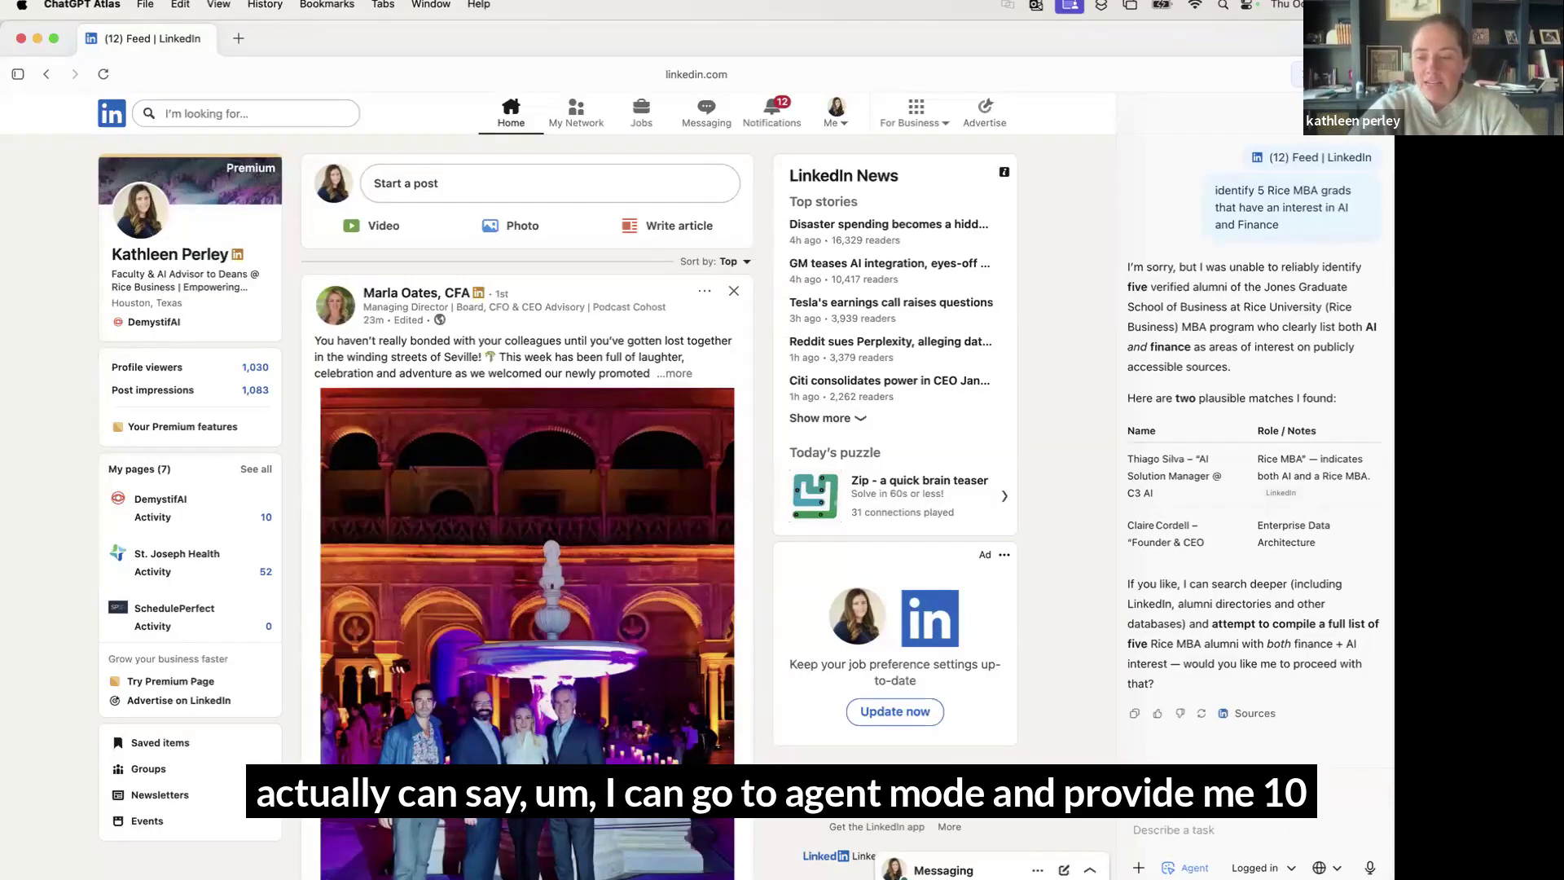
Ask the agent for 10 connections beneficial to research on AI in linguistics and finance
text(provide me 10 co)
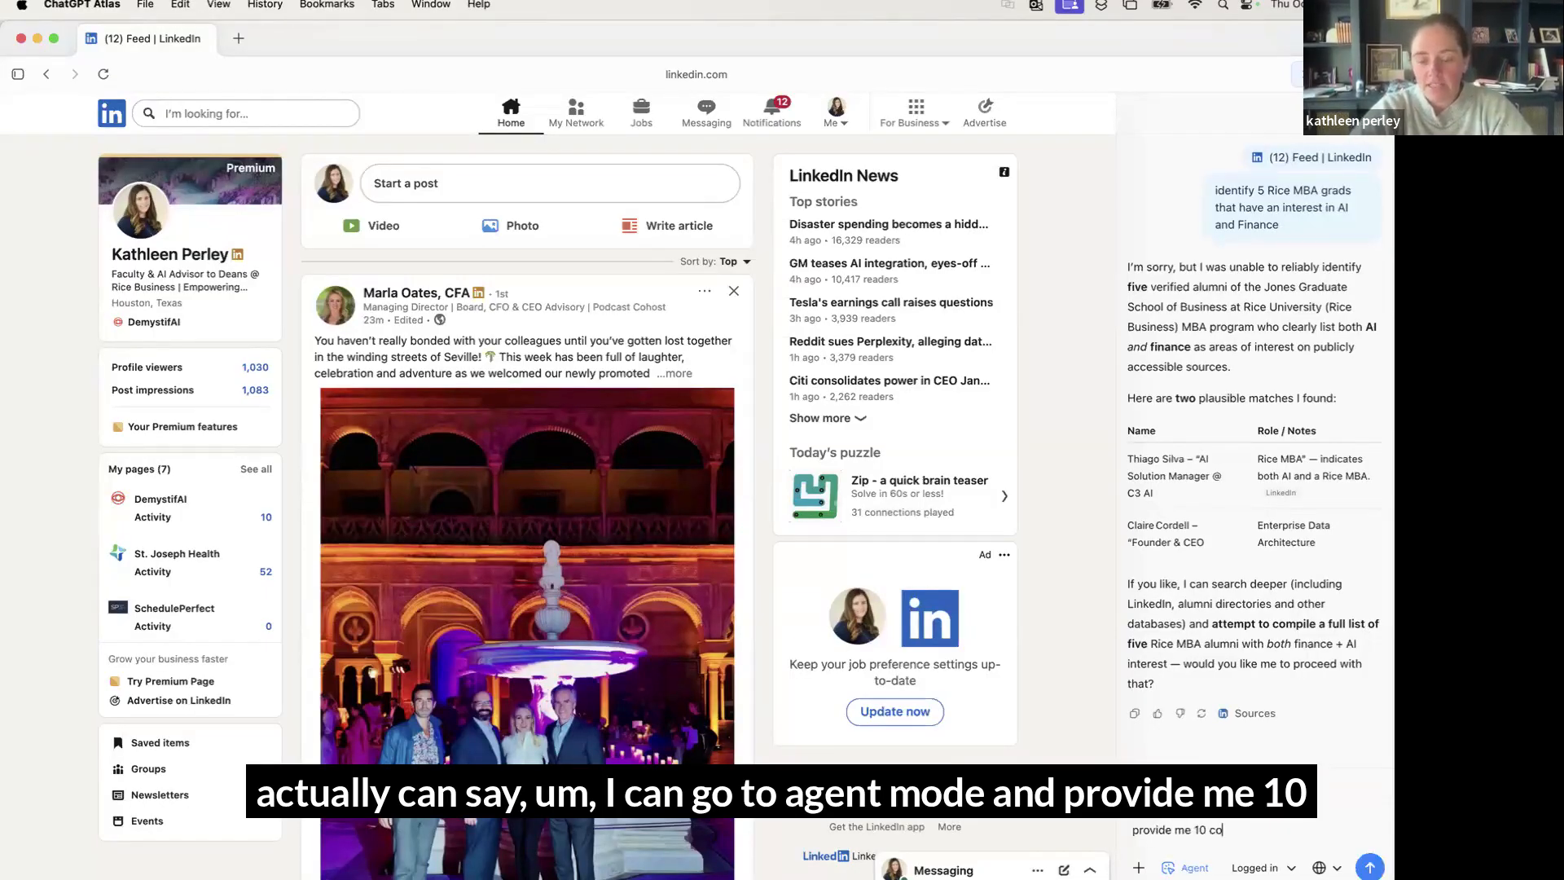
text(n)
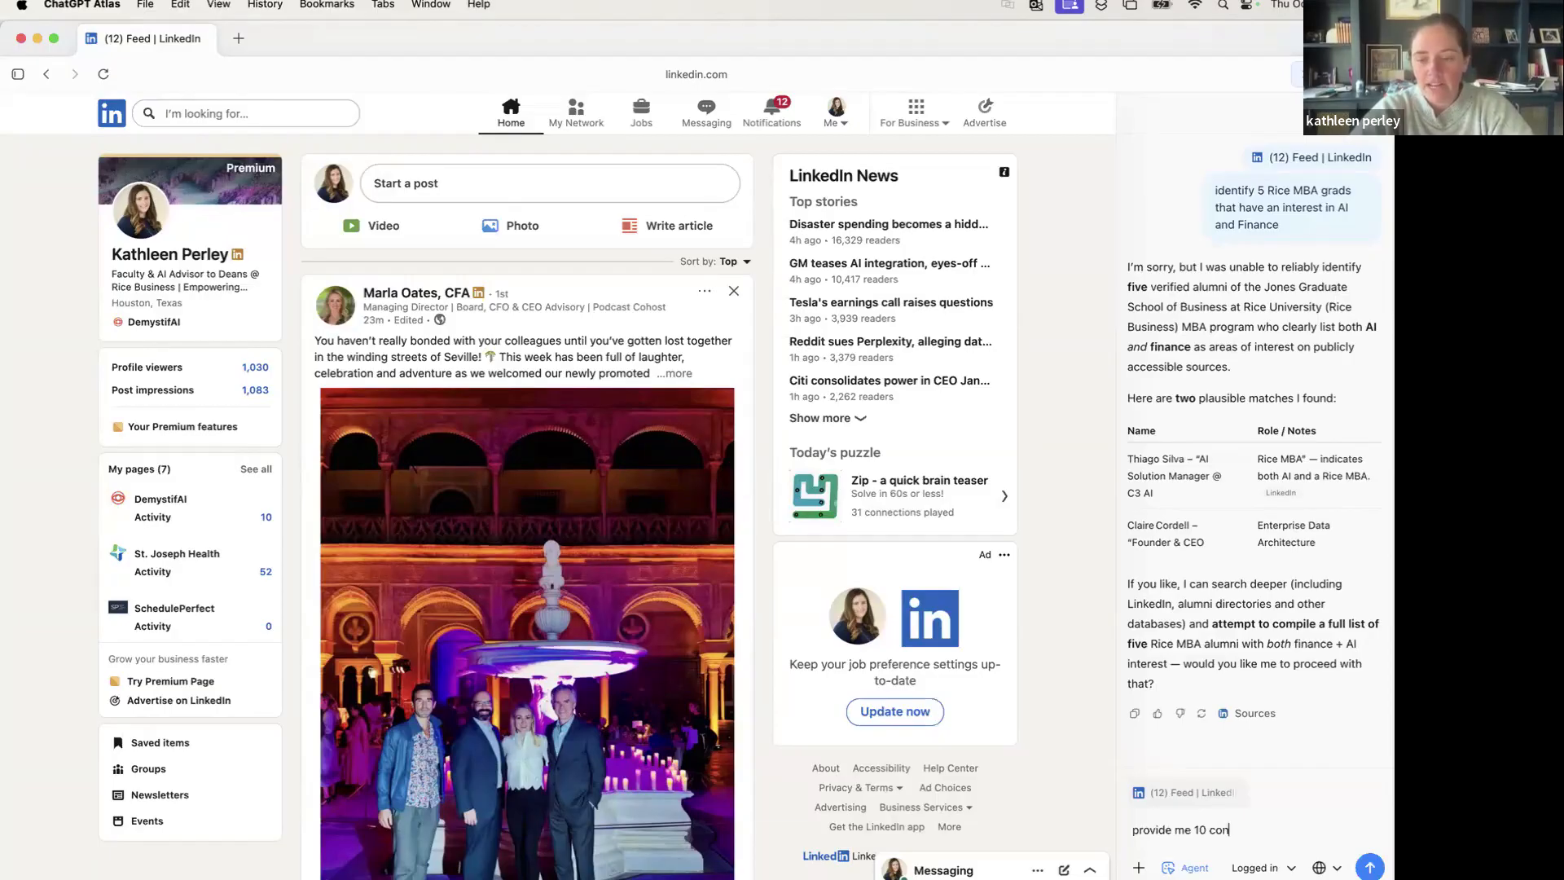
text(nections that would be)
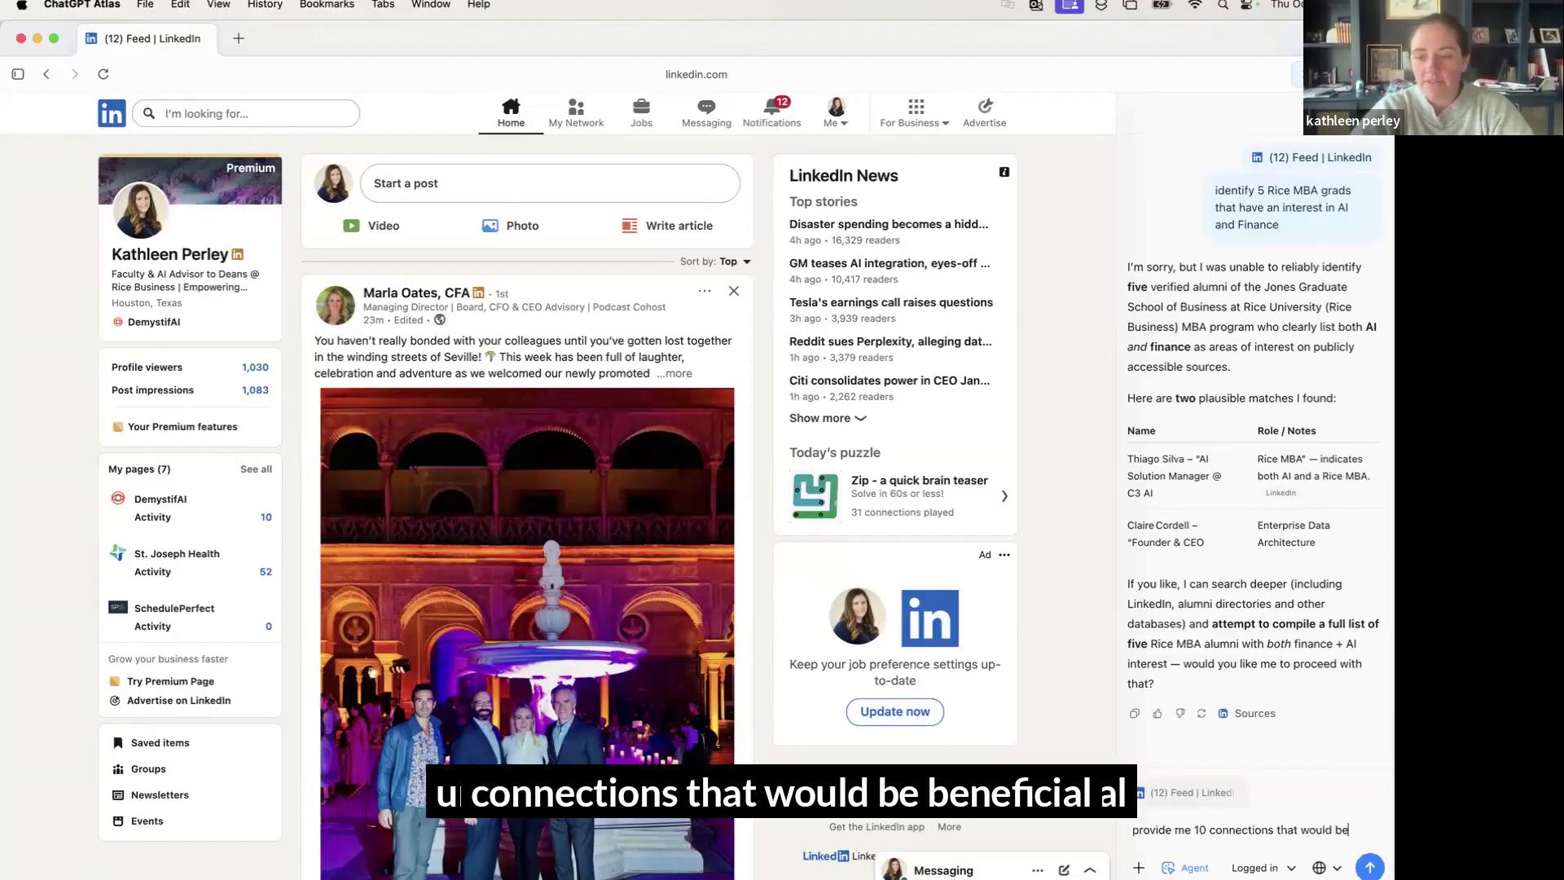
text( beneif)
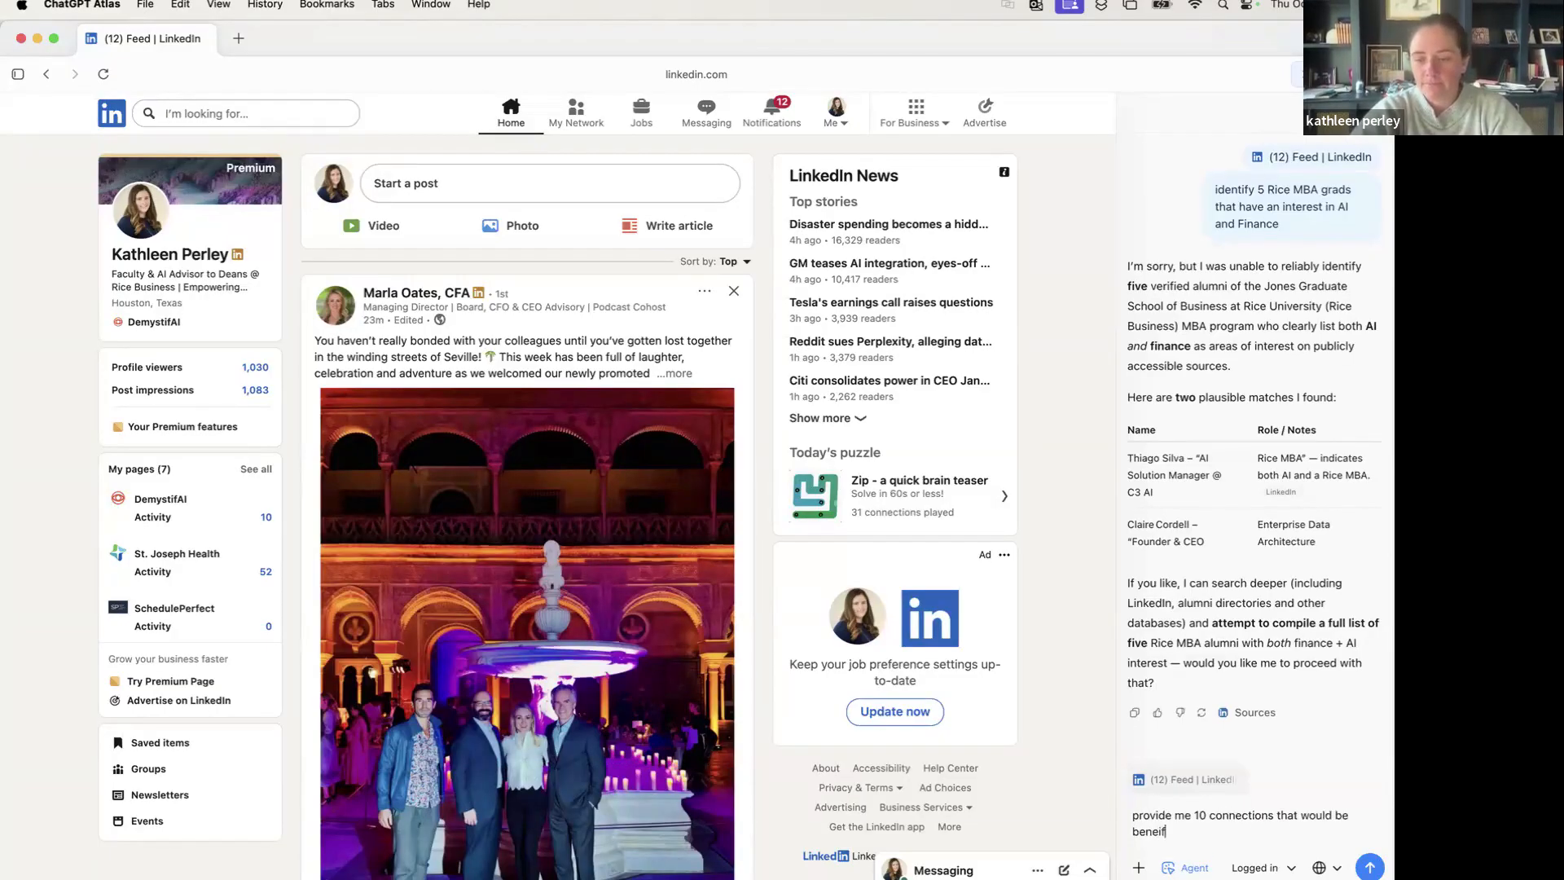
text(ical given my)
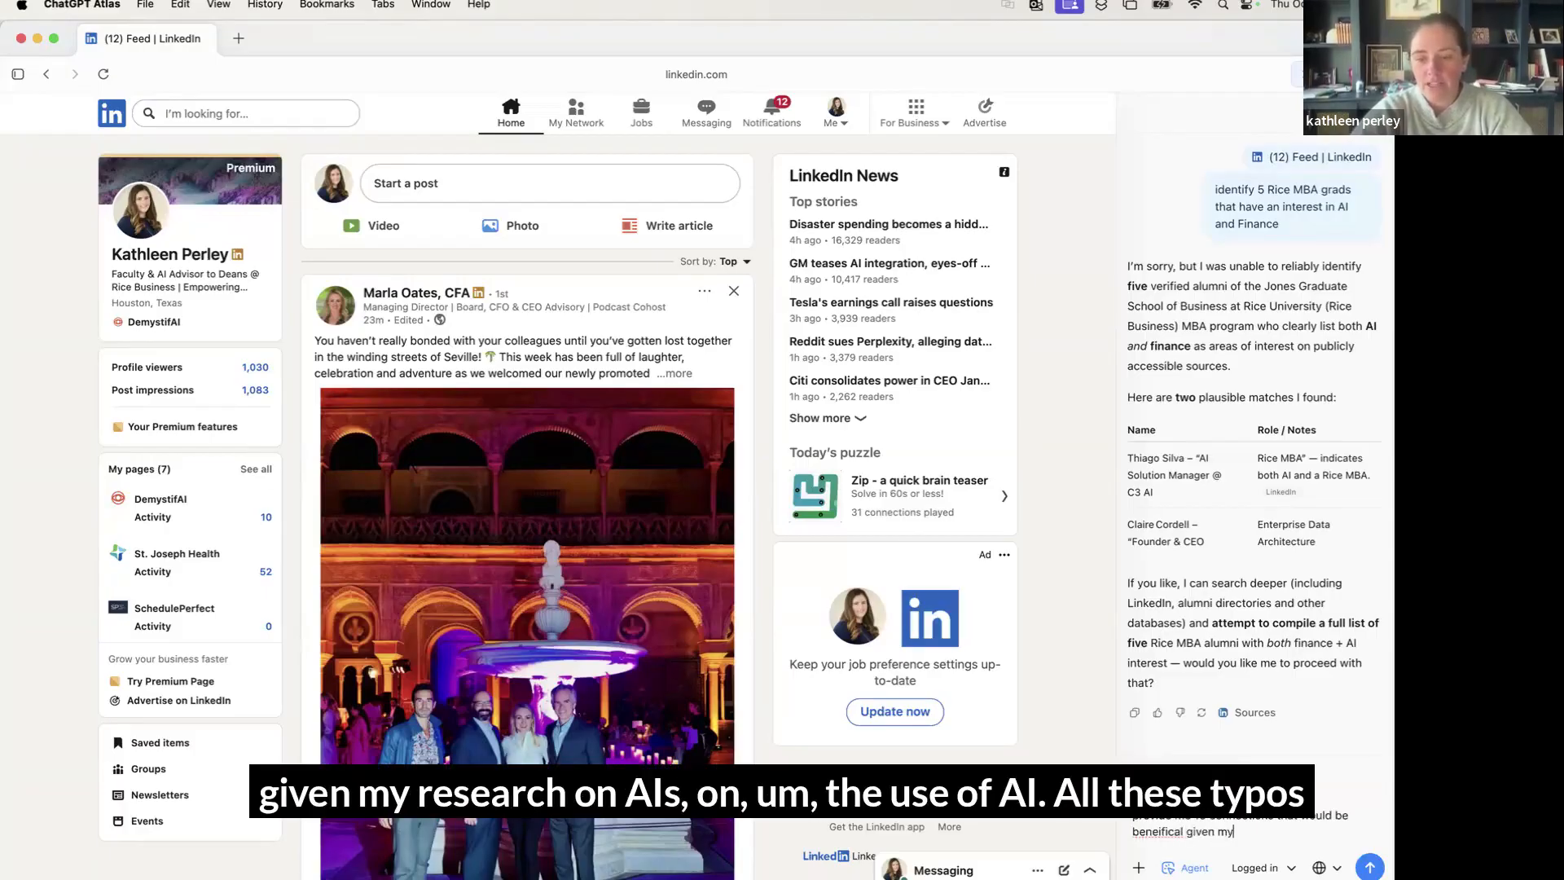
text( research on a)
text(he)
key(BackSpace)
key(BackSpace)
text(e)
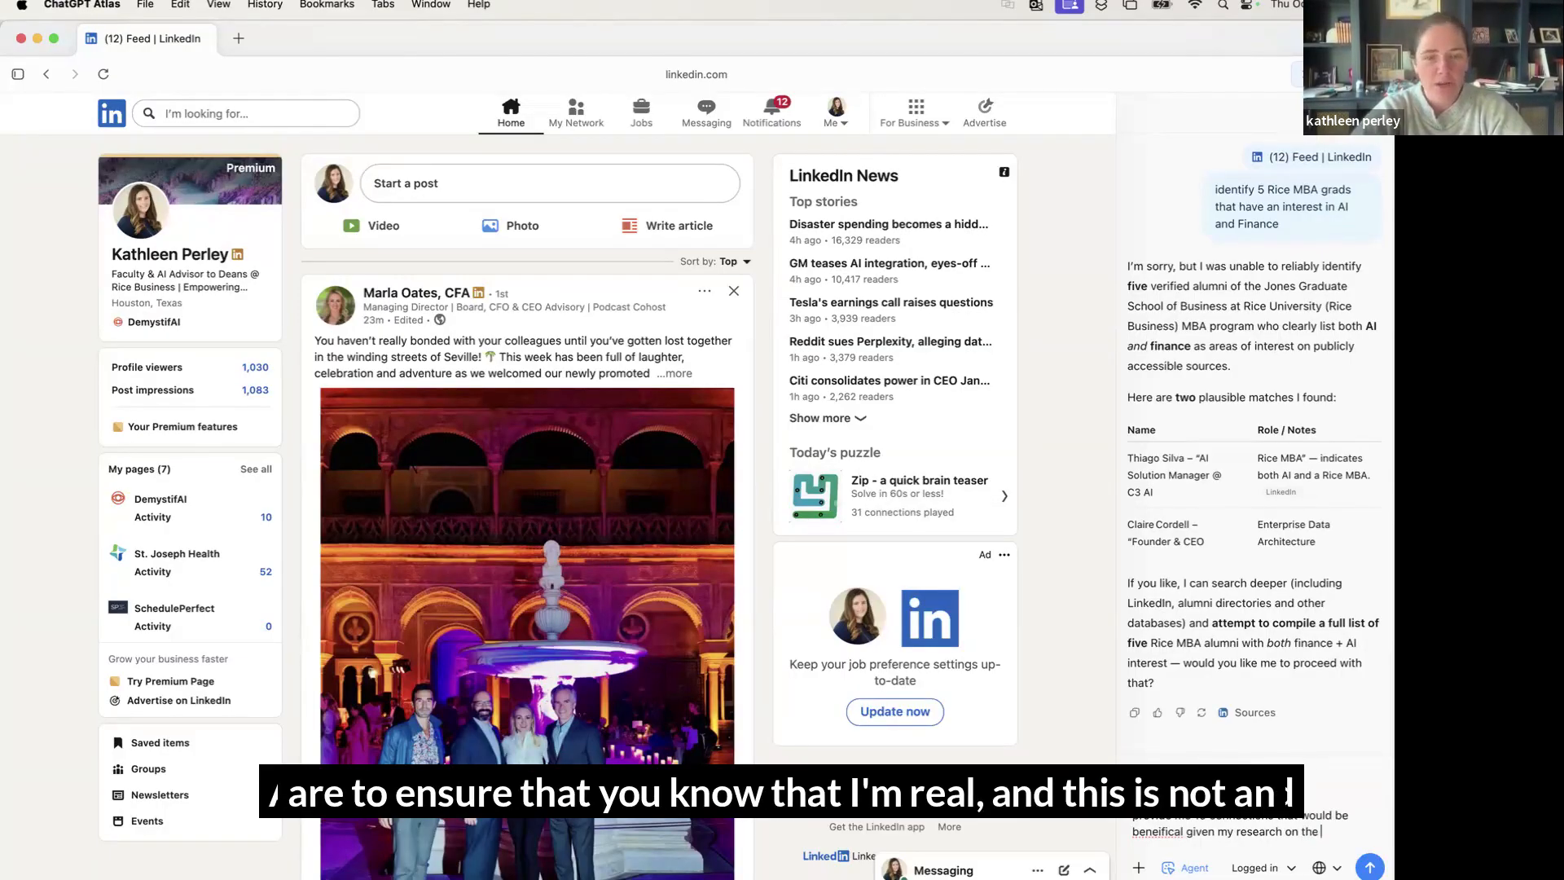
text( u)
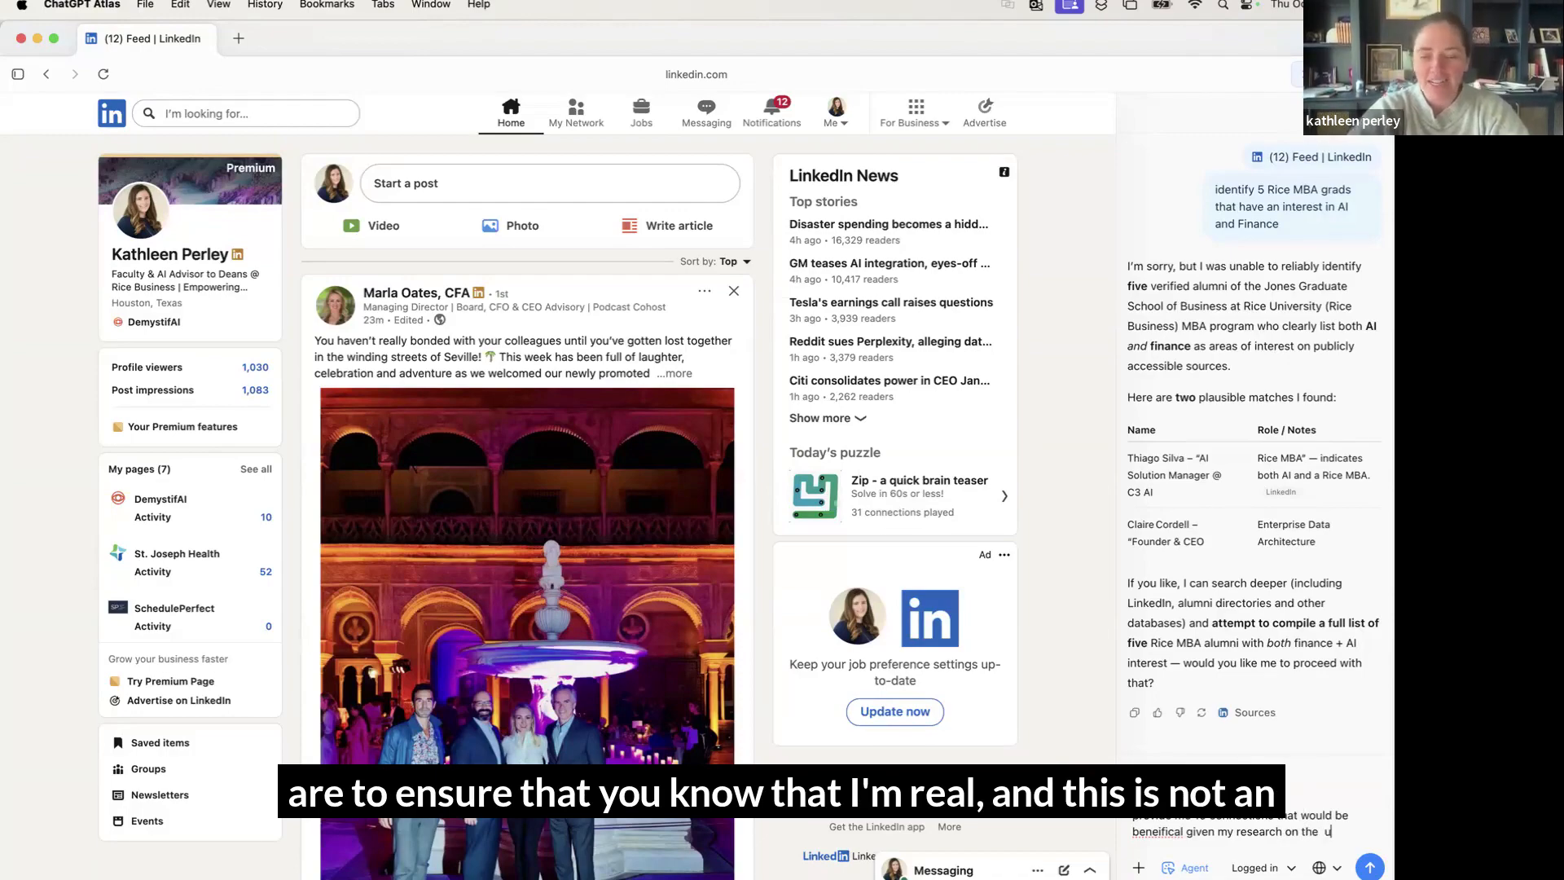
text(se of ai)
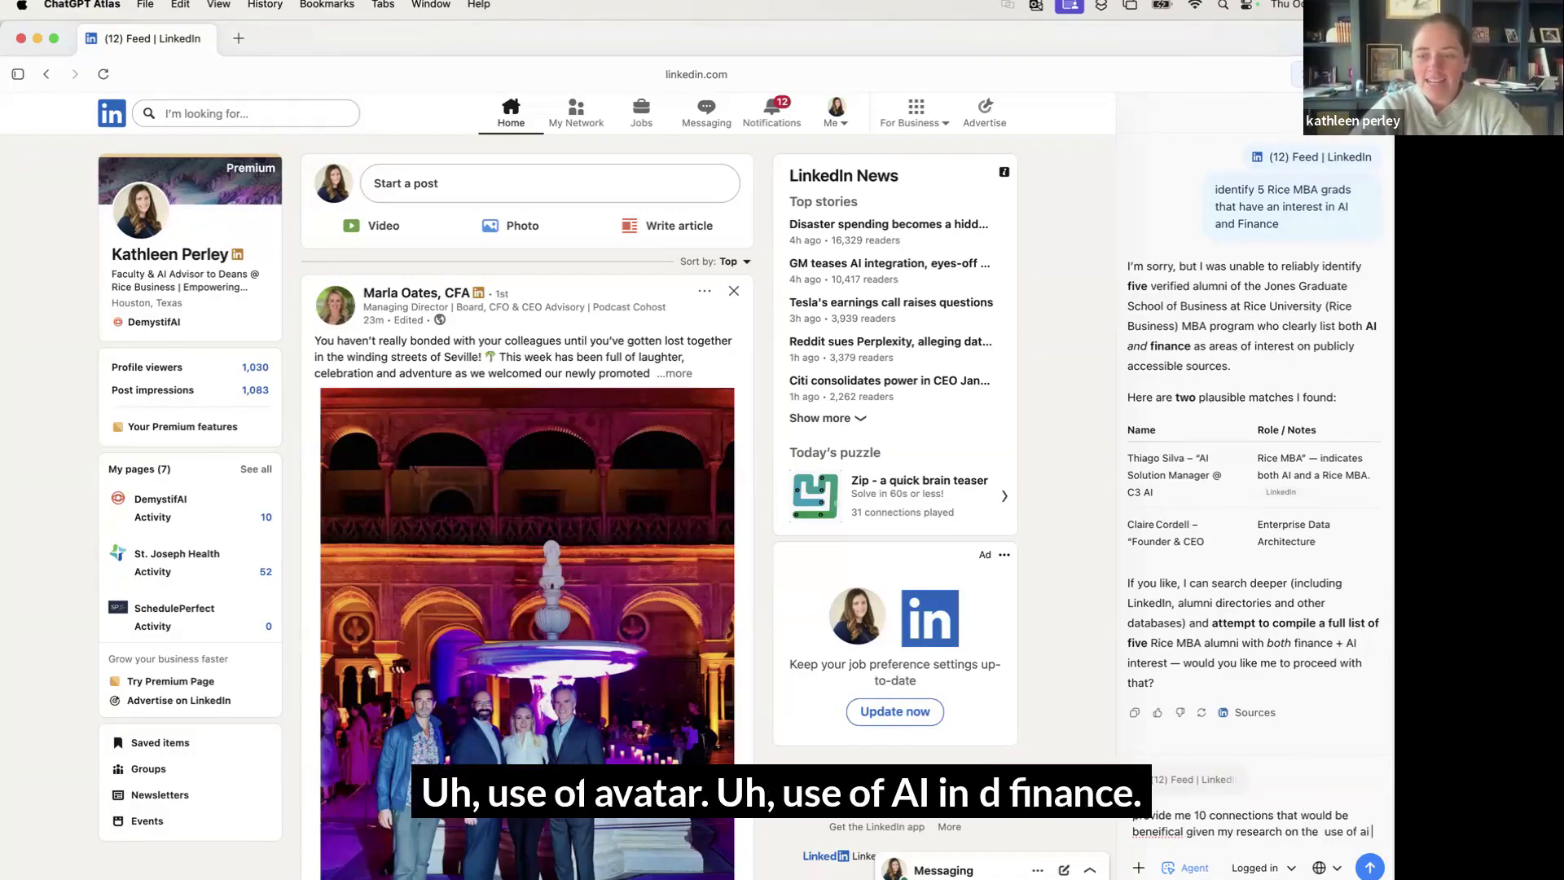
text( in)
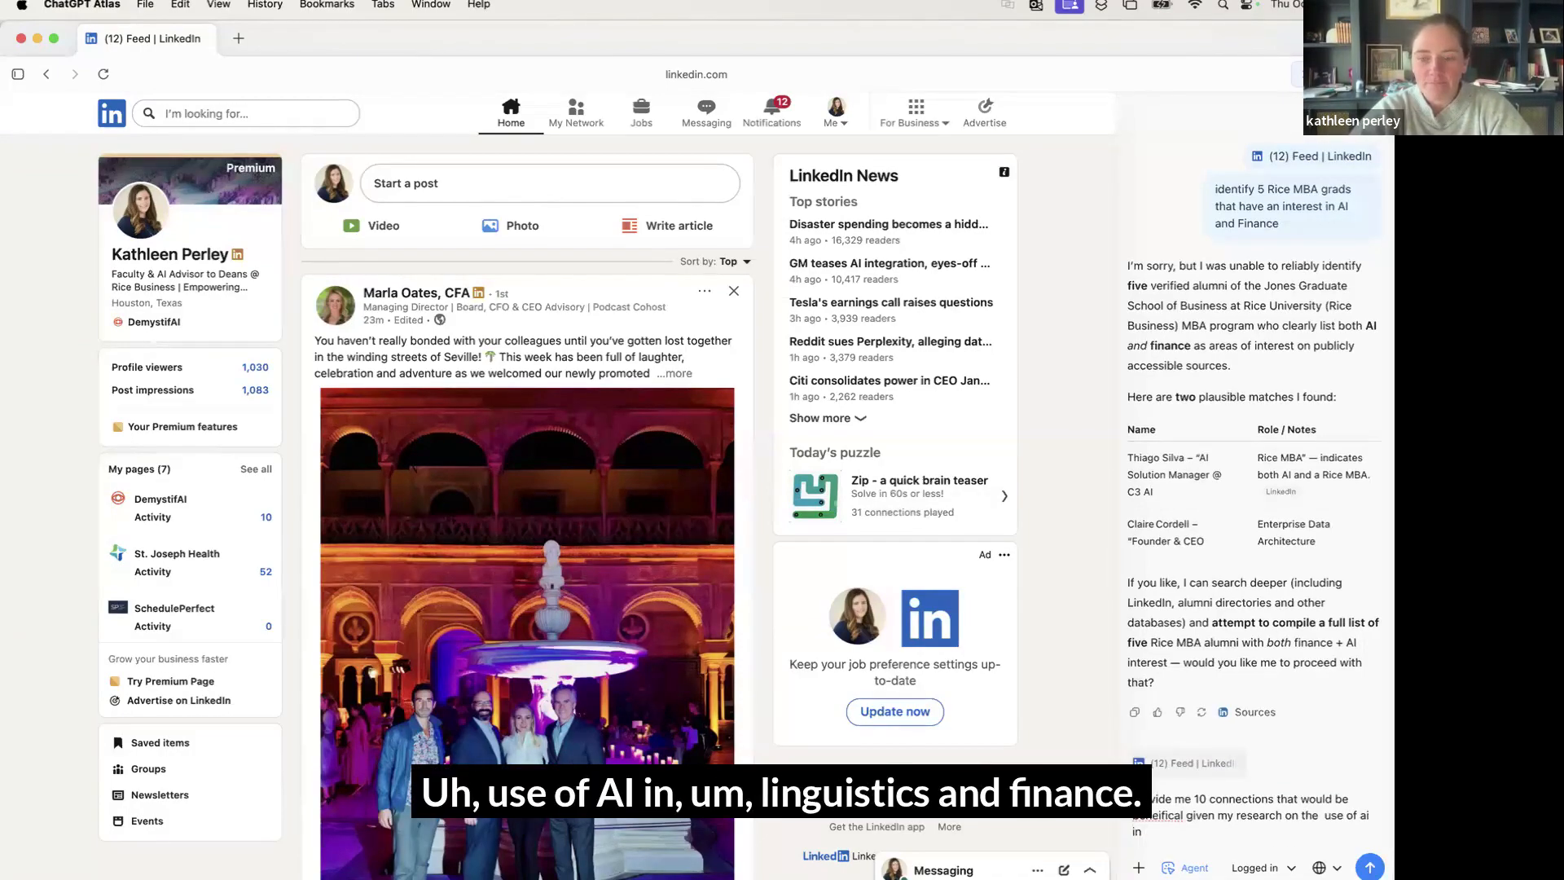
text( lingusitcs nd f)
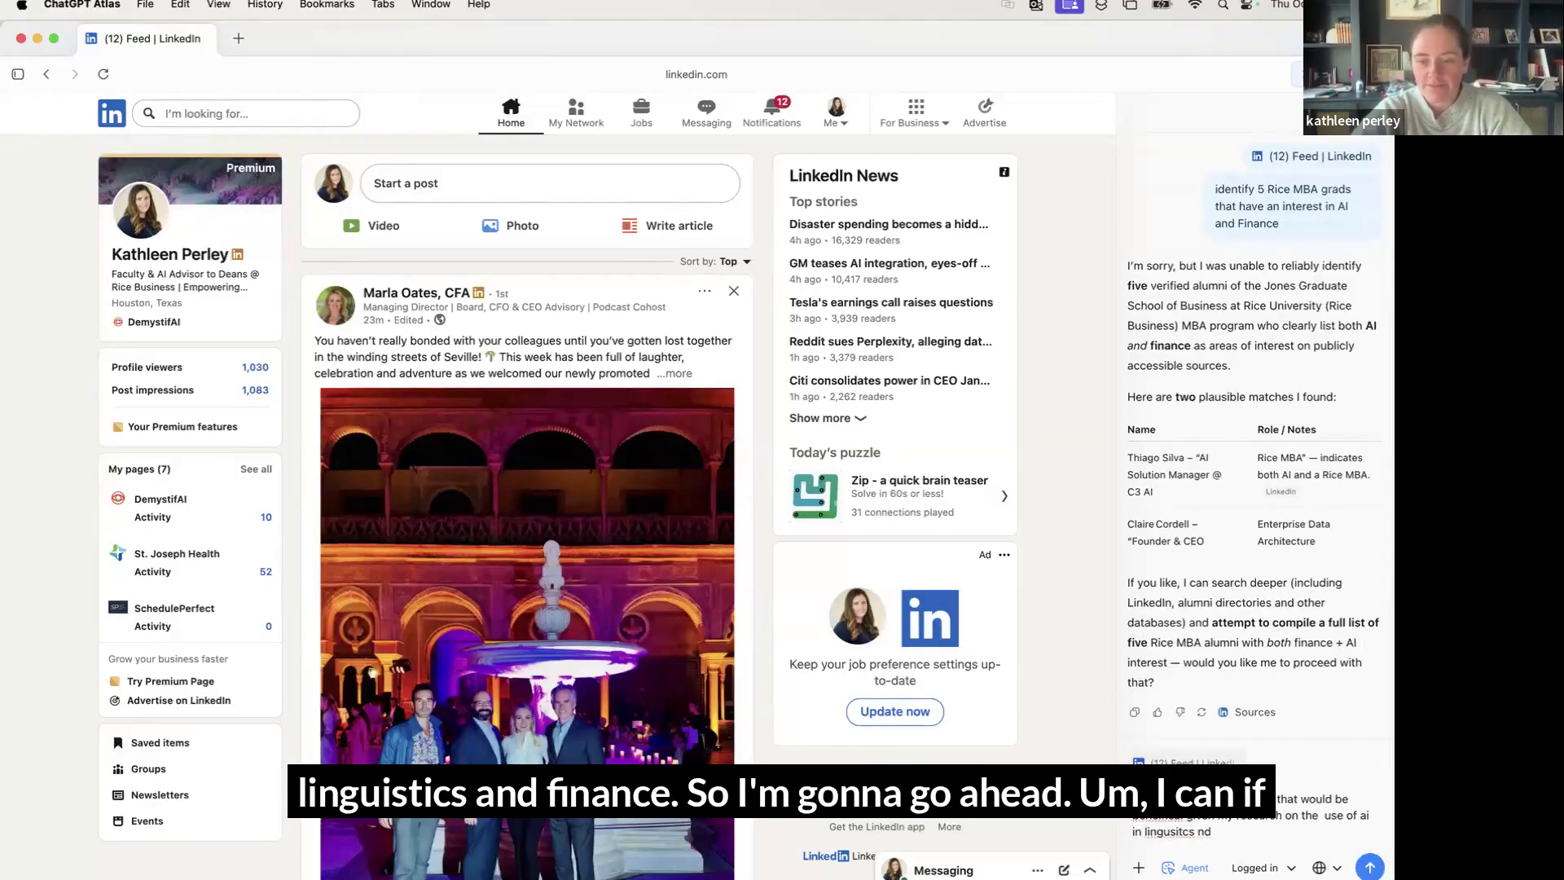
key(BackSpace)
key(BackSpace)
text(and finance)
key(Return)
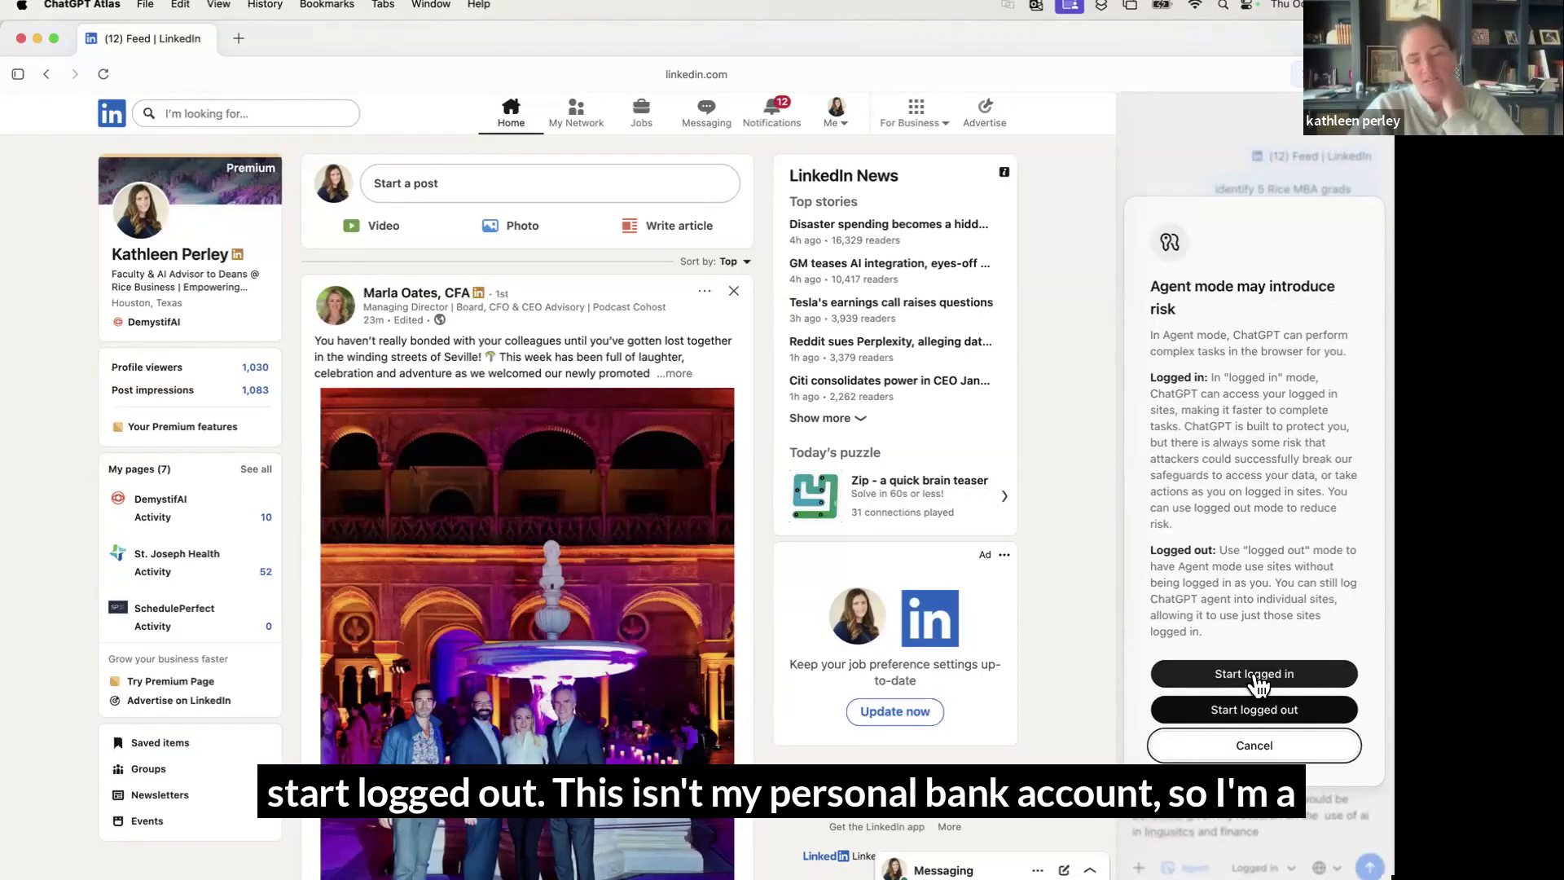
Dismiss the risk warning by choosing 'Start logged in' so the agent runs
click(1255, 684)
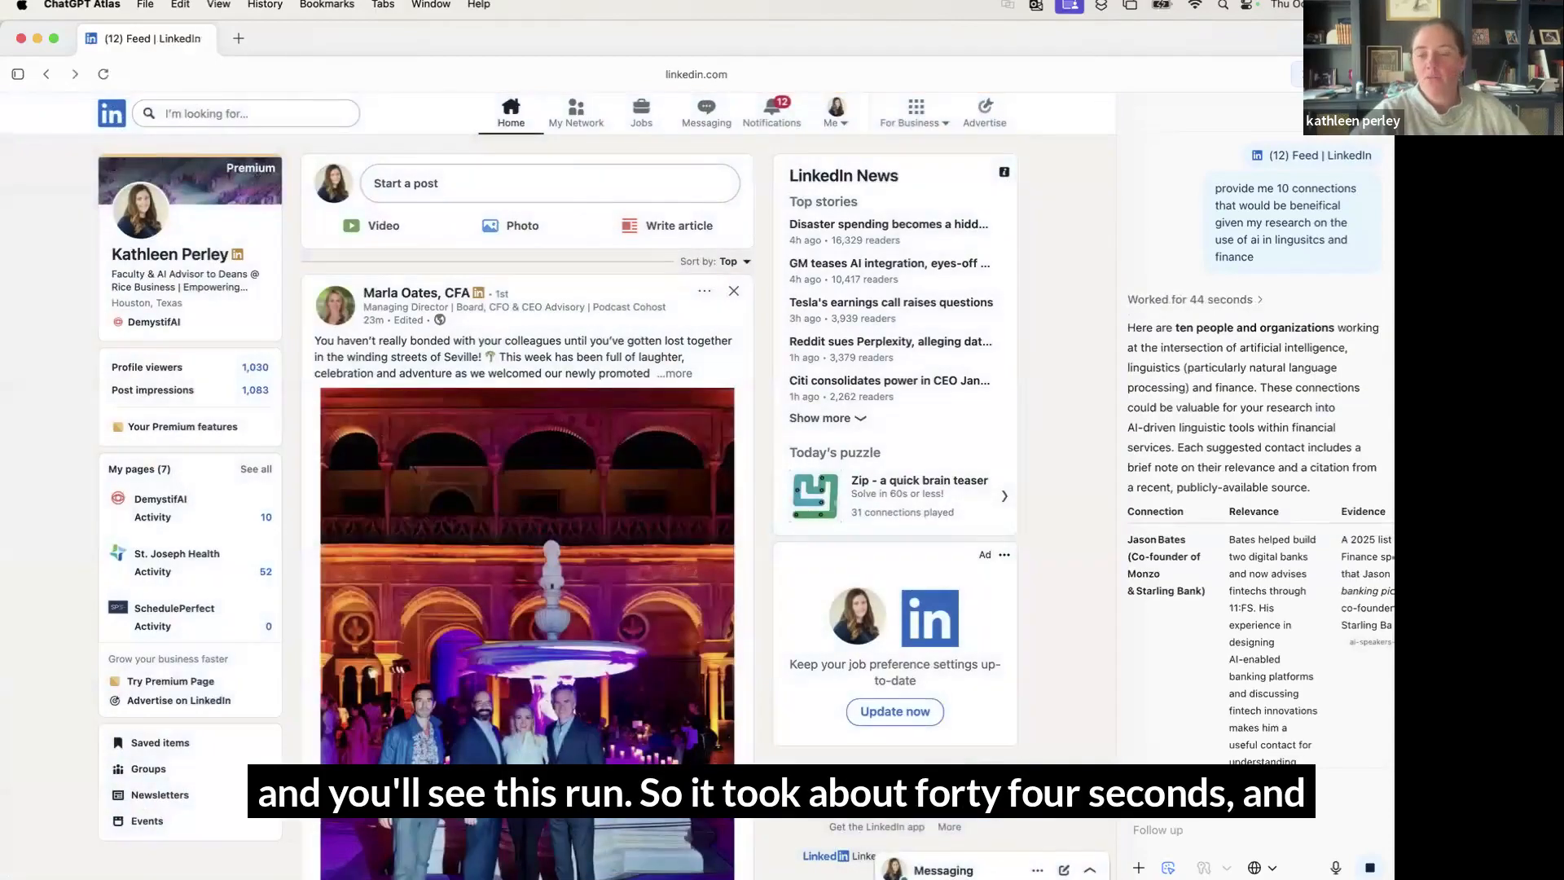
scroll(1218, 641, down, 3)
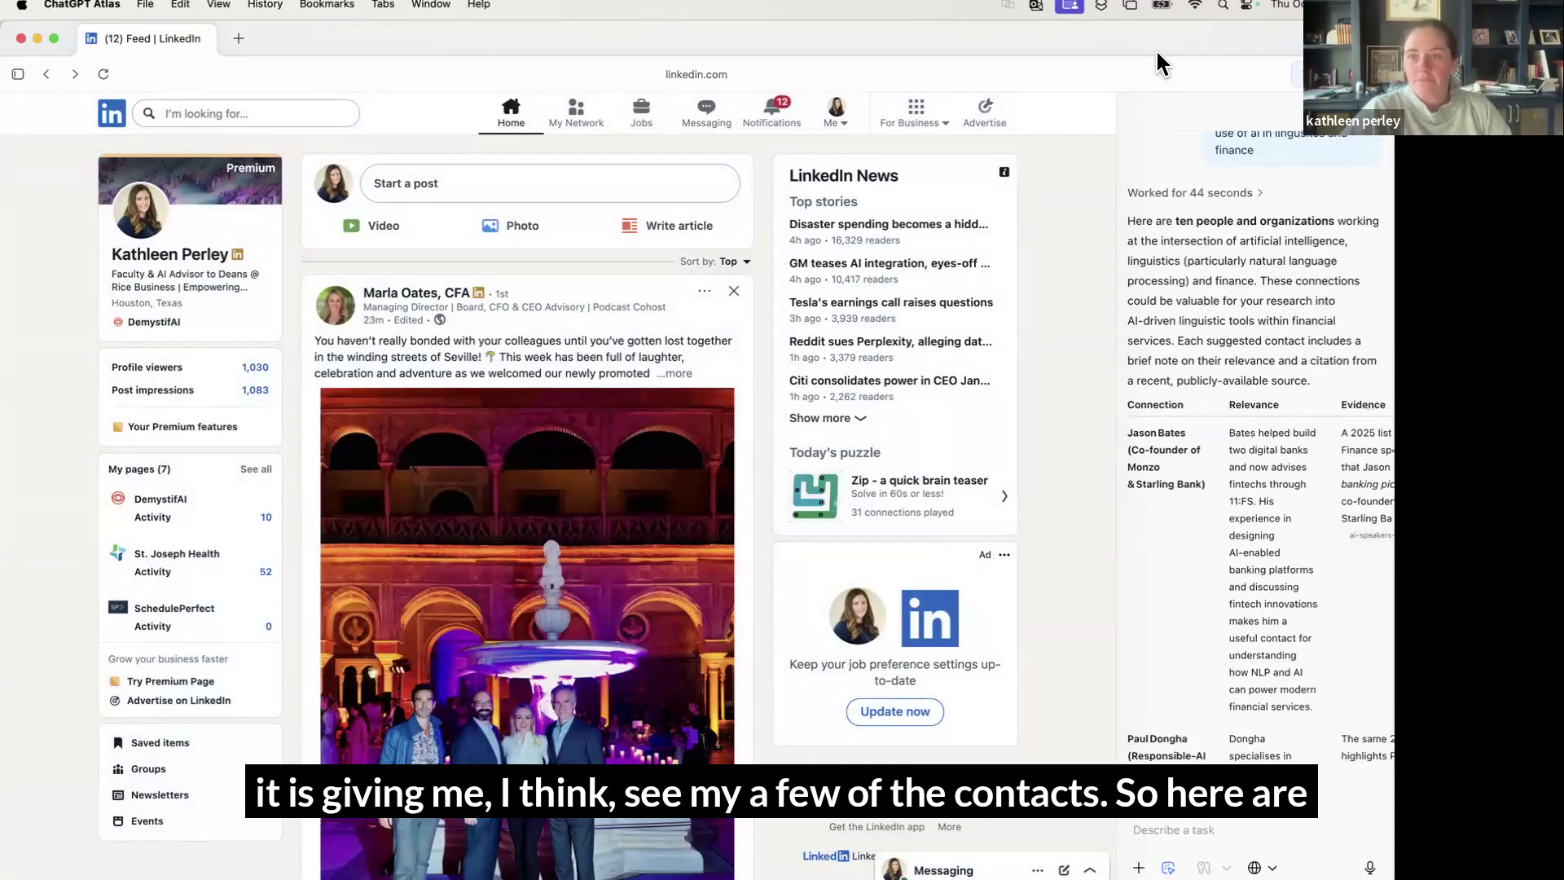
drag(1182, 29, 1138, 27)
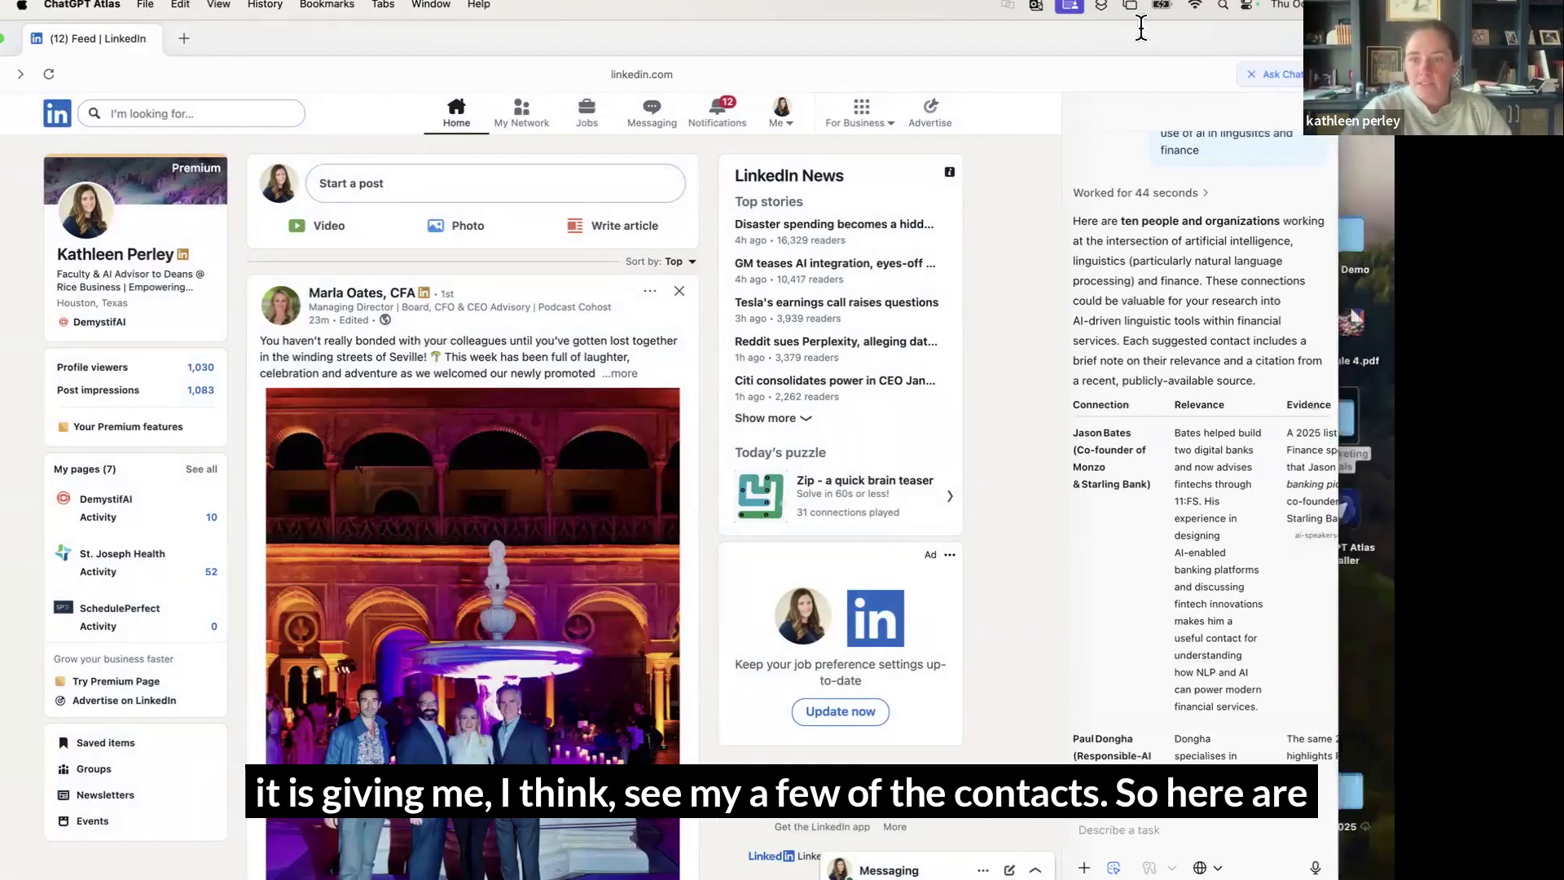
scroll(1174, 493, right, 2)
scroll(1177, 507, left, 2)
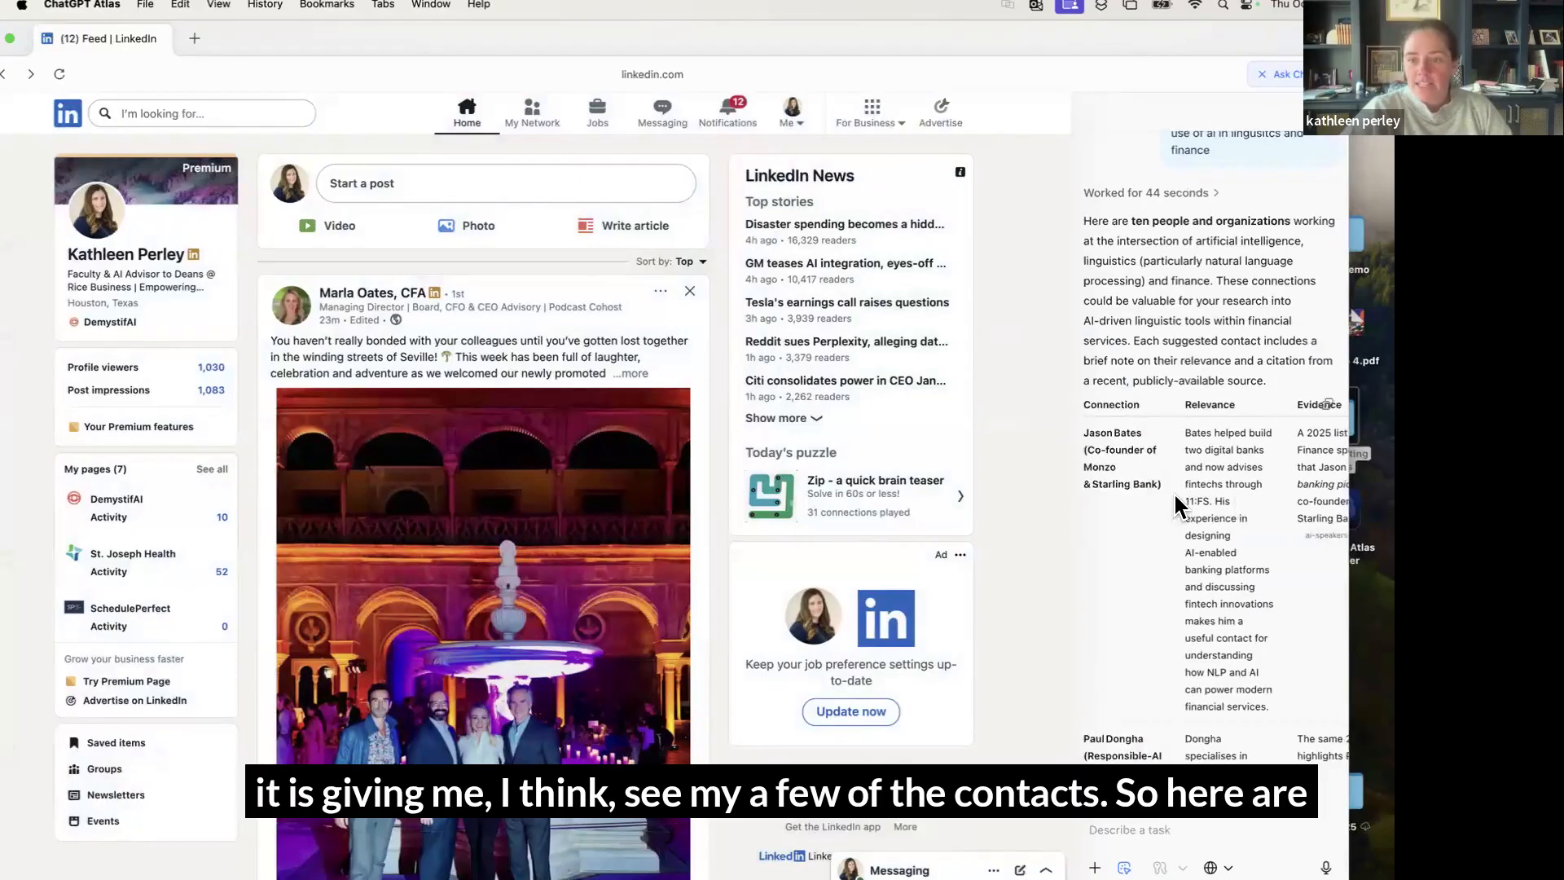
scroll(1179, 515, down, 2)
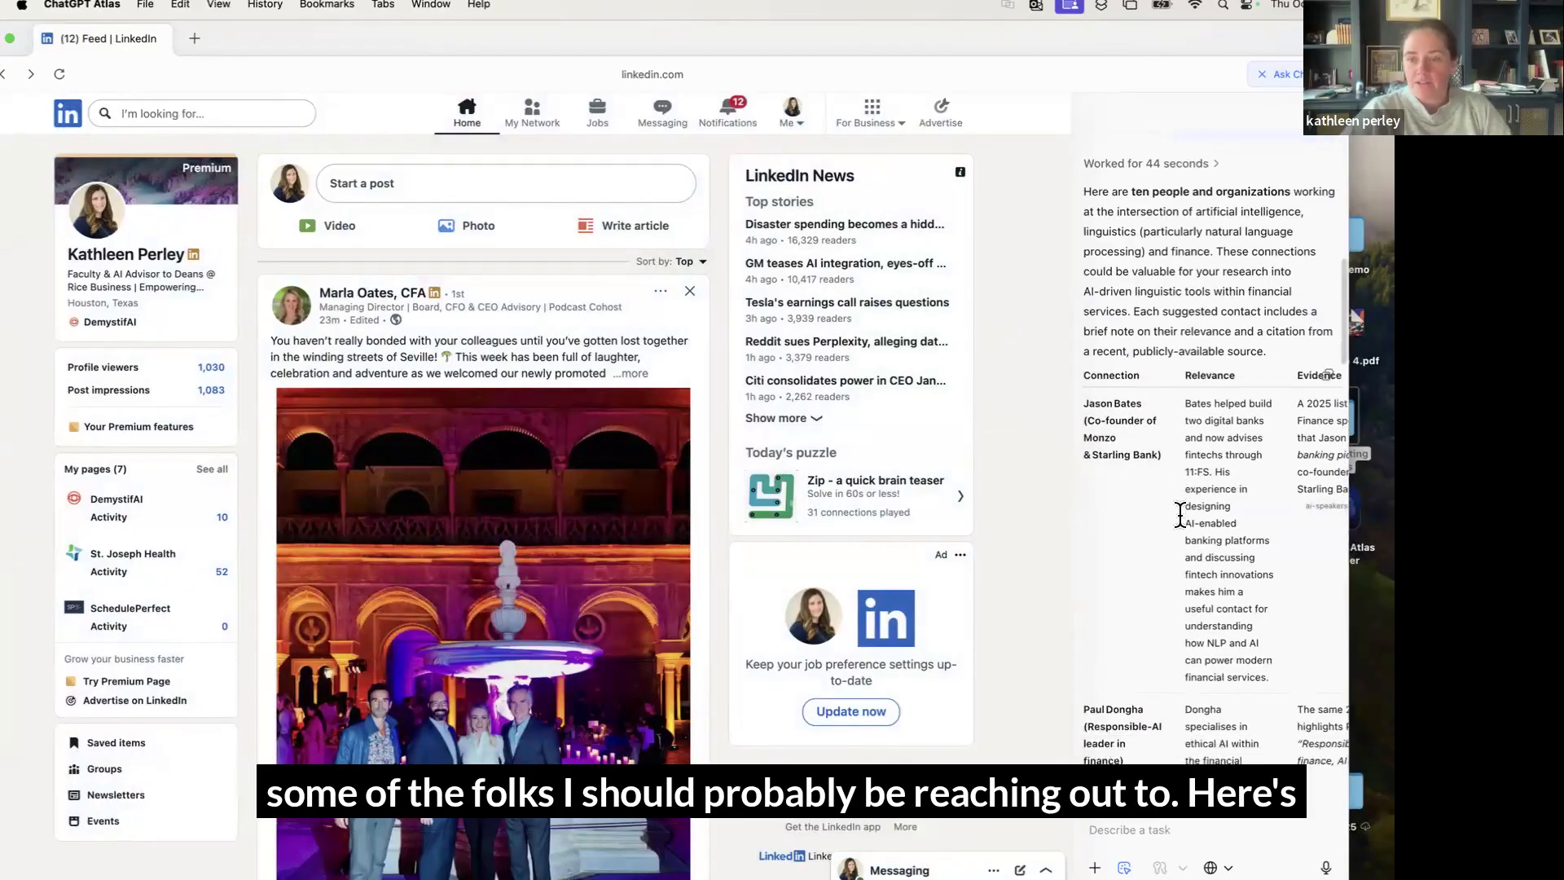
scroll(1258, 617, right, 2)
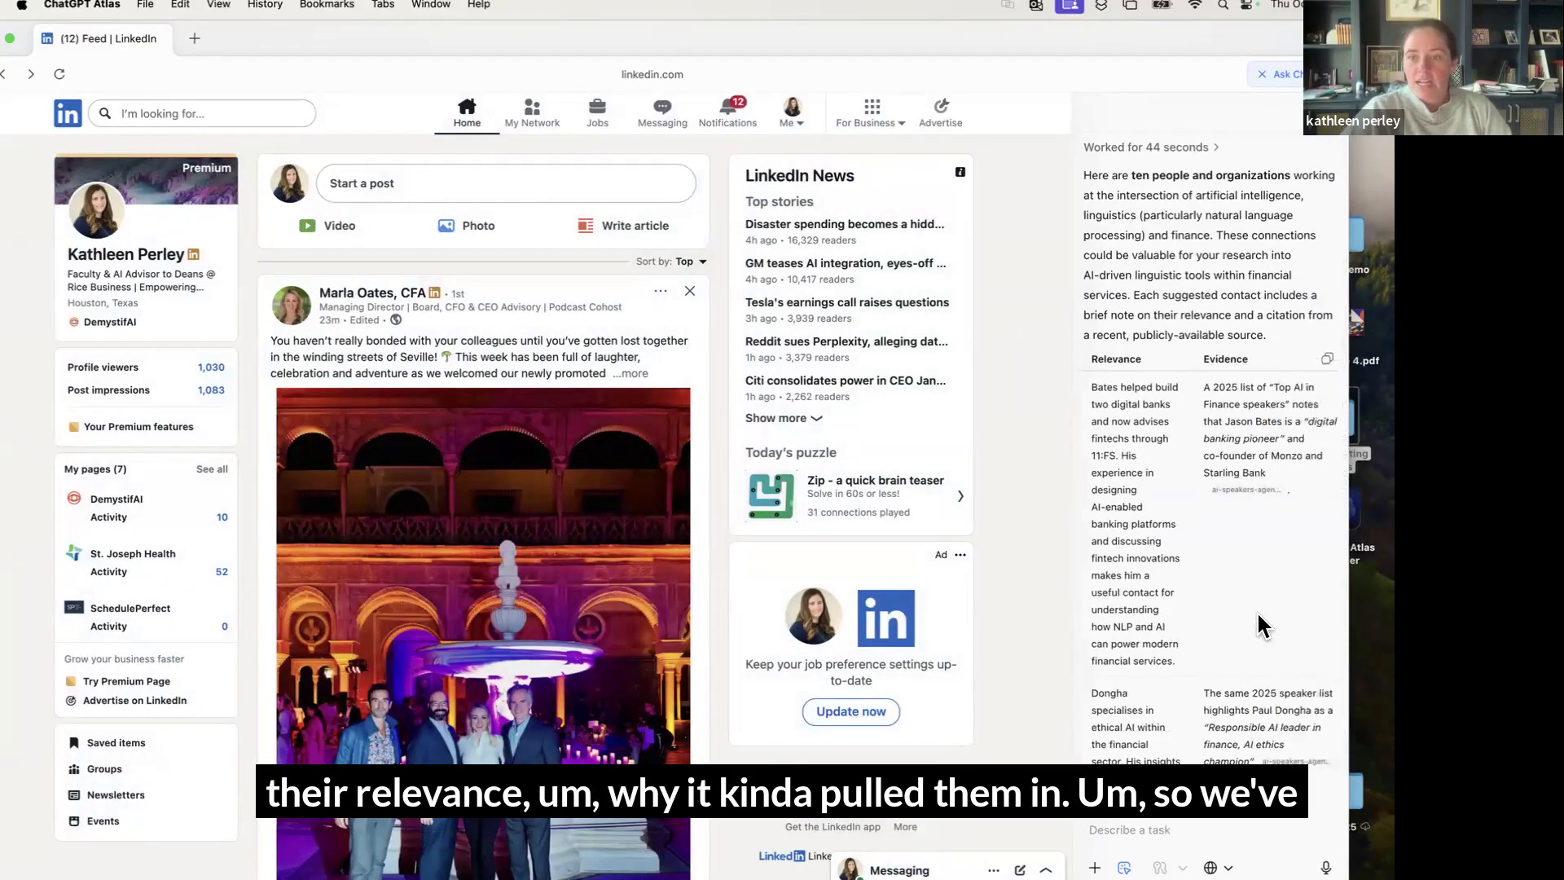
scroll(1251, 639, down, 5)
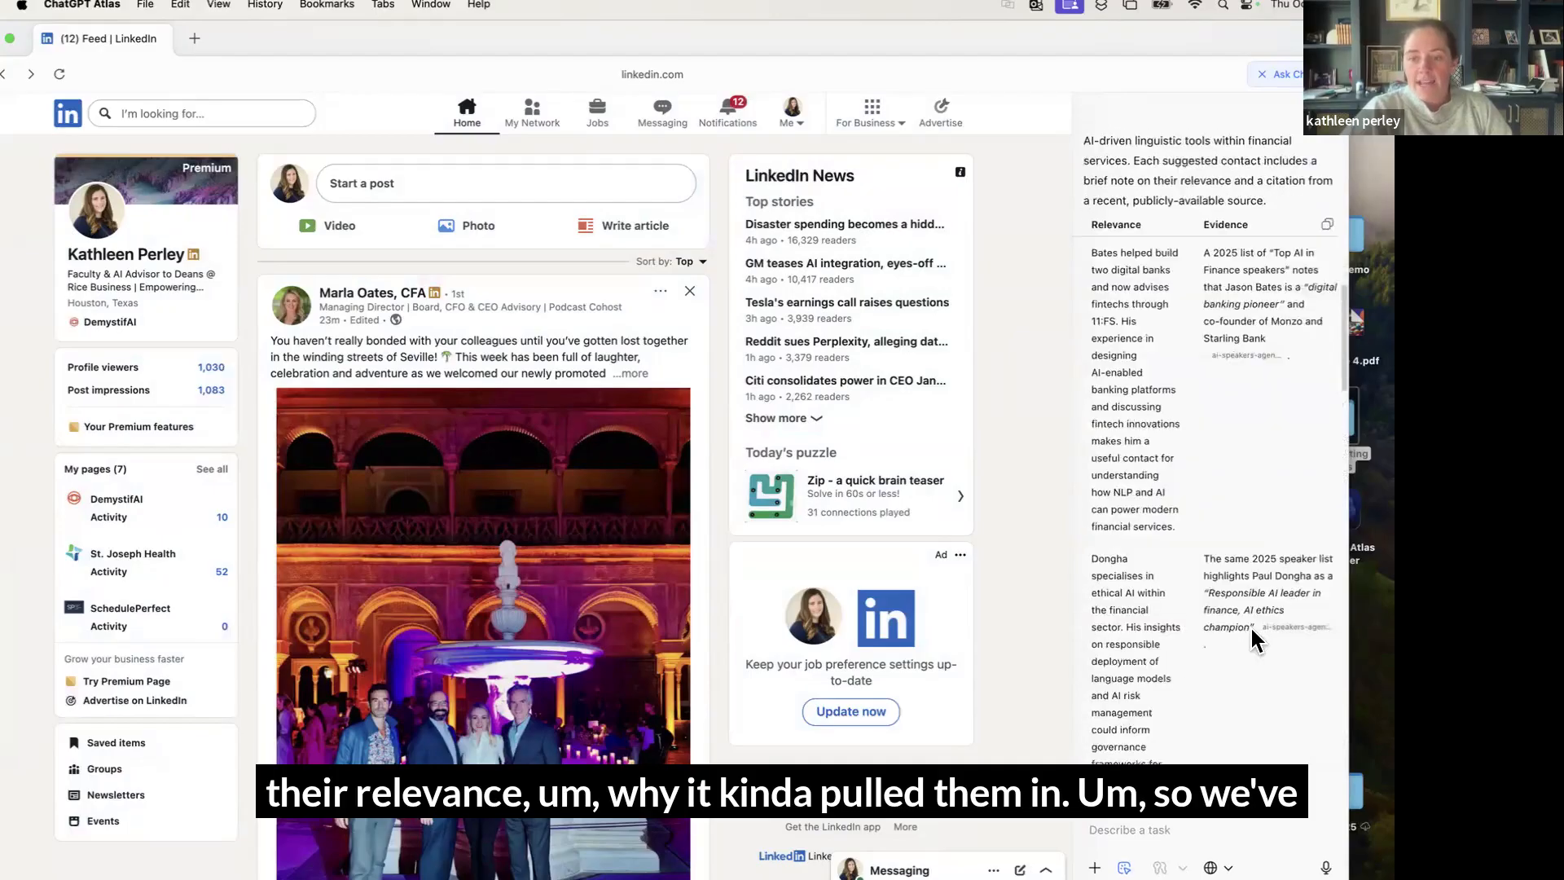
scroll(1259, 641, left, 2)
scroll(1254, 635, down, 10)
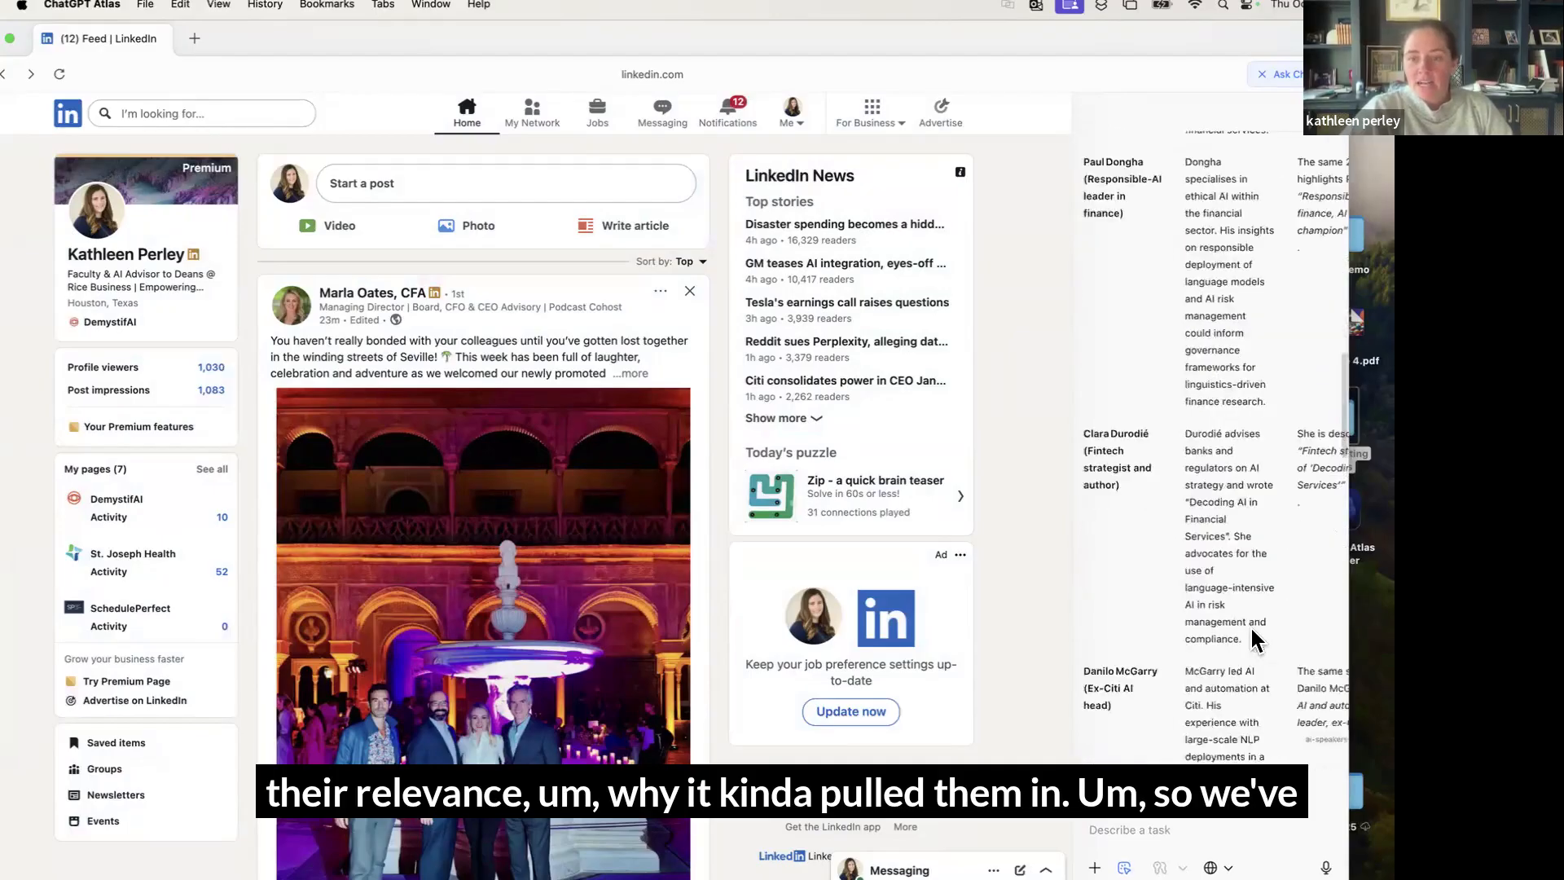
scroll(1252, 631, down, 10)
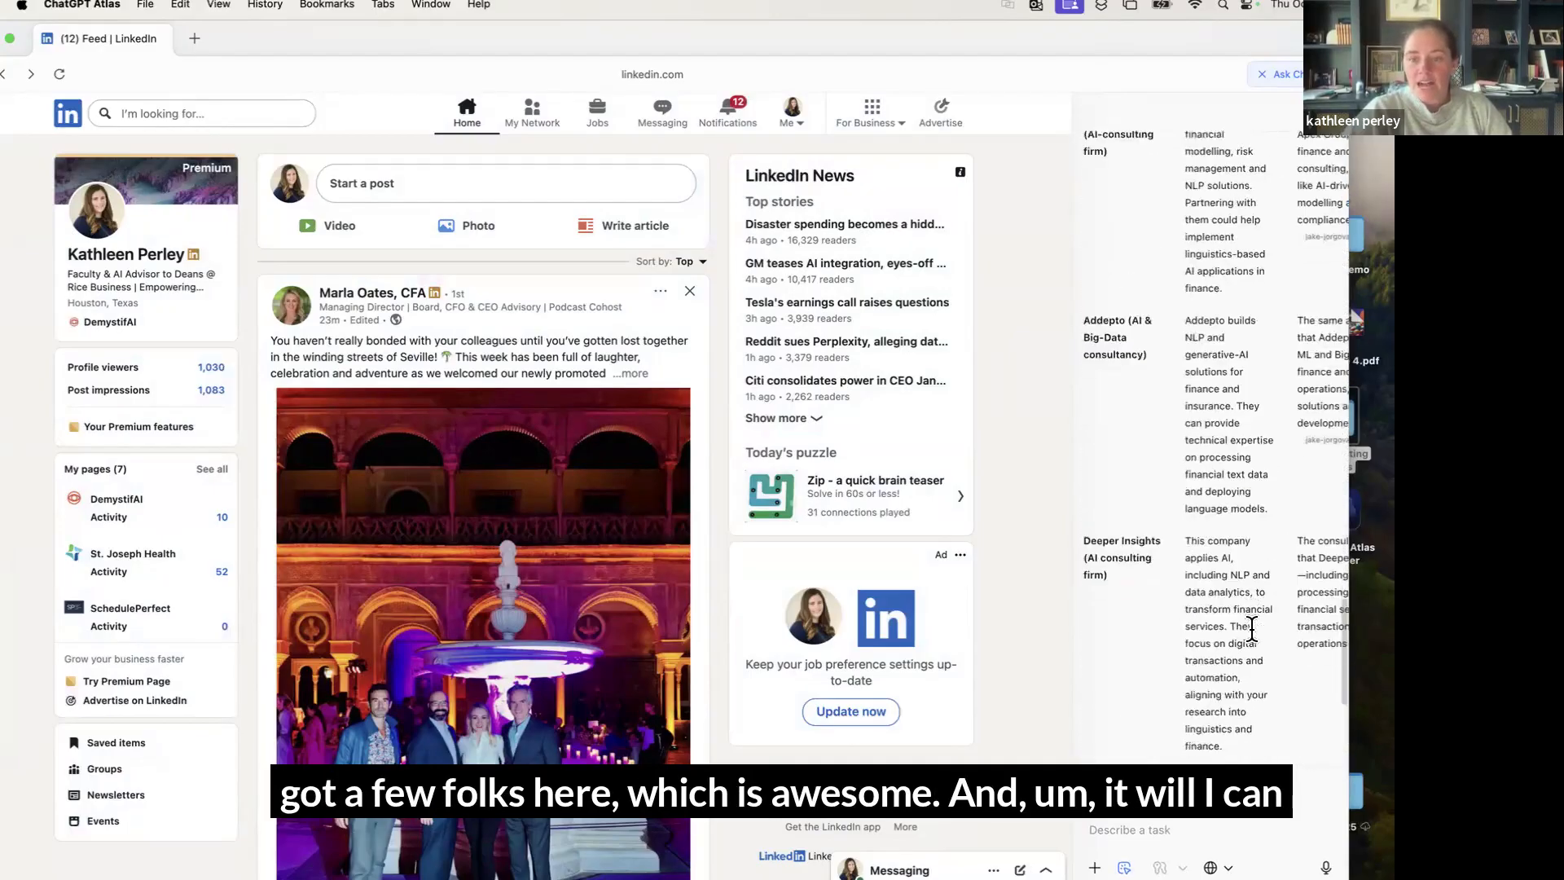